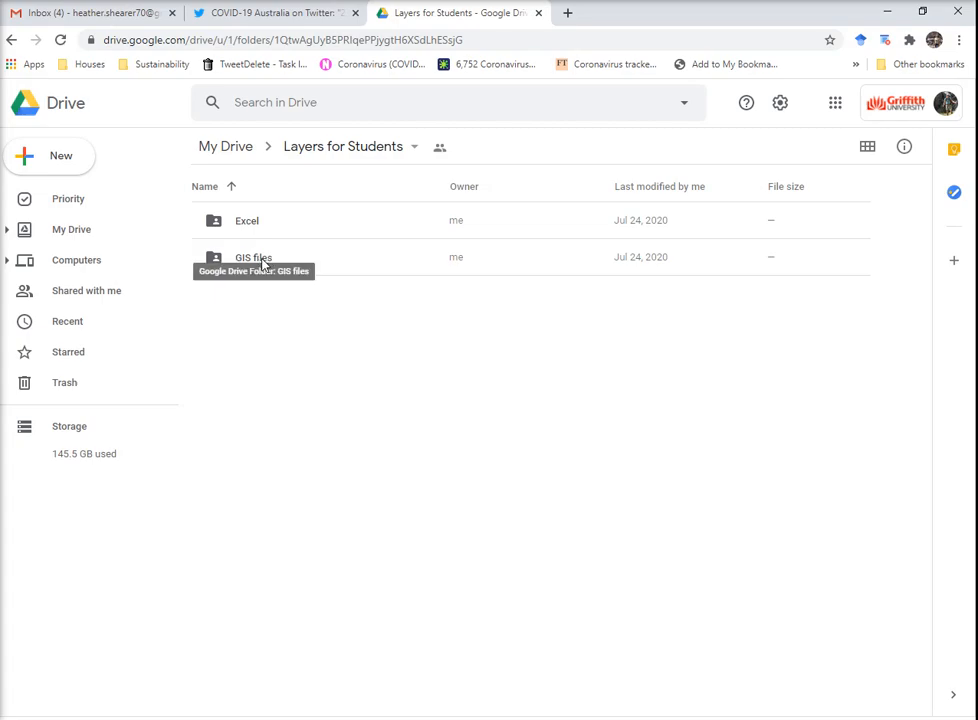
Open the GIS files folder and its LayersforStudents subfolder to view the shared layer files.
{"action": "left_click", "coordinate": [263, 259]}
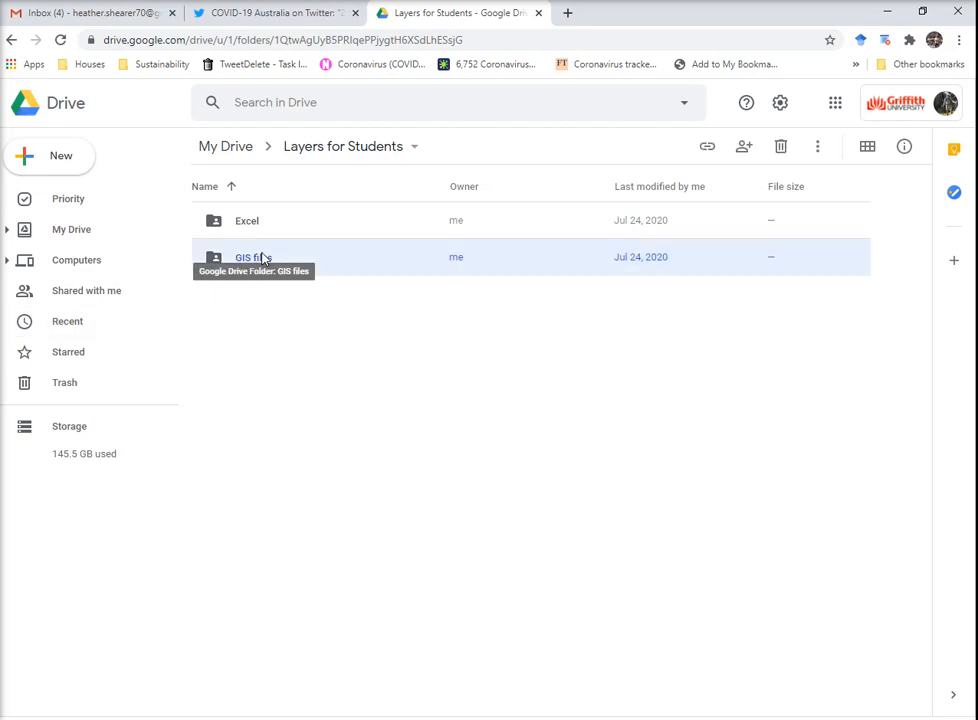
{"action": "double_click", "coordinate": [263, 259]}
{"action": "double_click", "coordinate": [275, 219]}
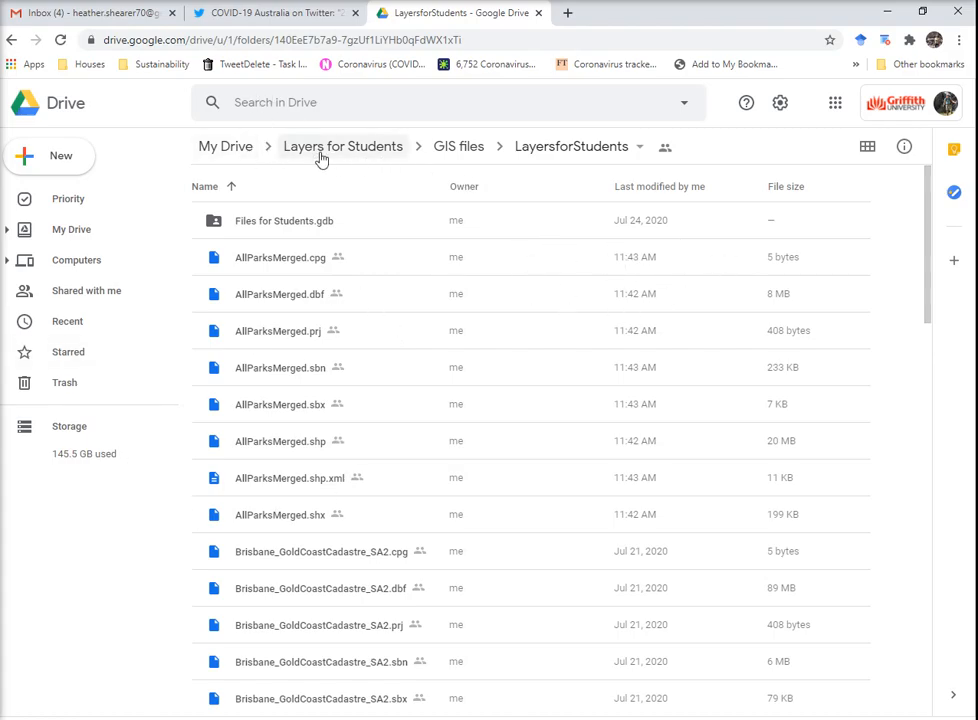
Delete the five Export_Output files (.cpg, .dbf and .dbf.xml) from the Excel folder inside Layers for Students.
{"action": "left_click", "coordinate": [393, 153]}
{"action": "double_click", "coordinate": [250, 225]}
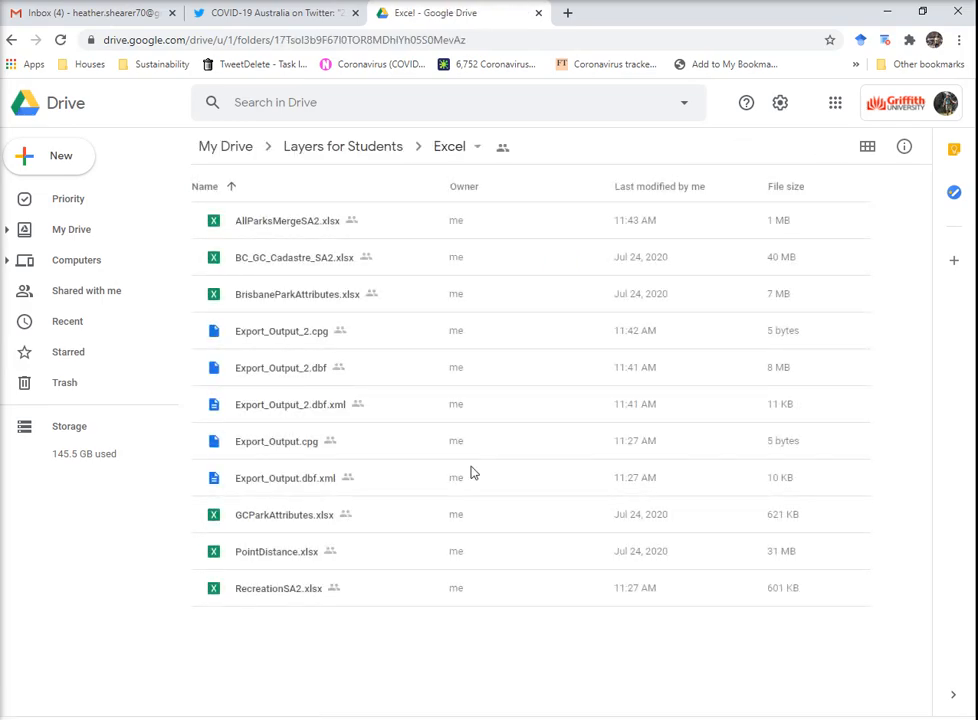
{"action": "left_click", "coordinate": [278, 337]}
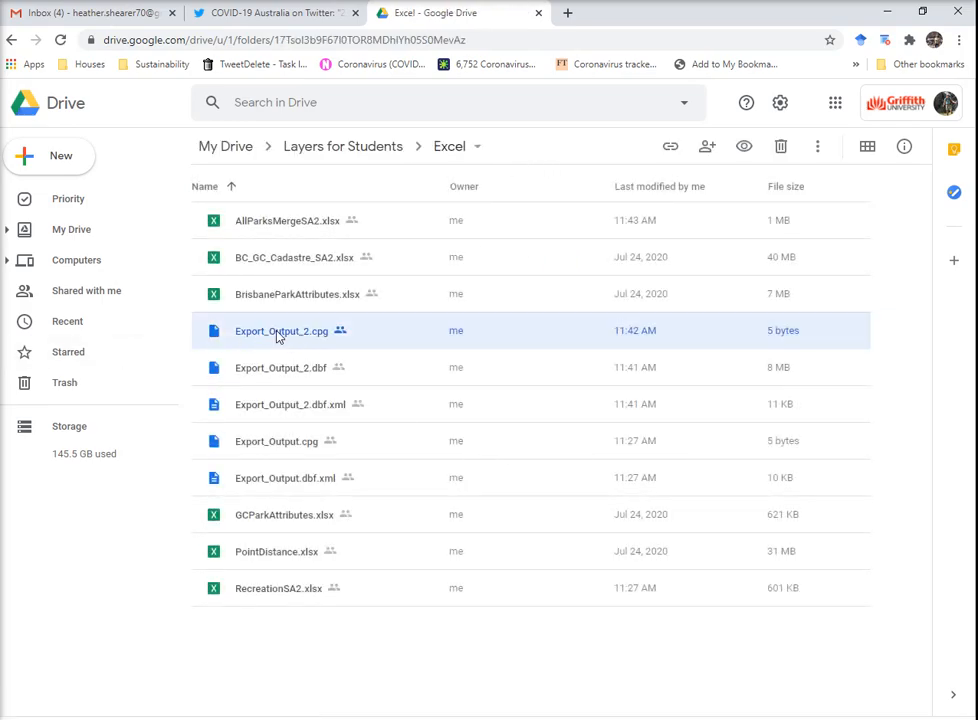
{"action": "left_click", "coordinate": [283, 488], "text": "shift"}
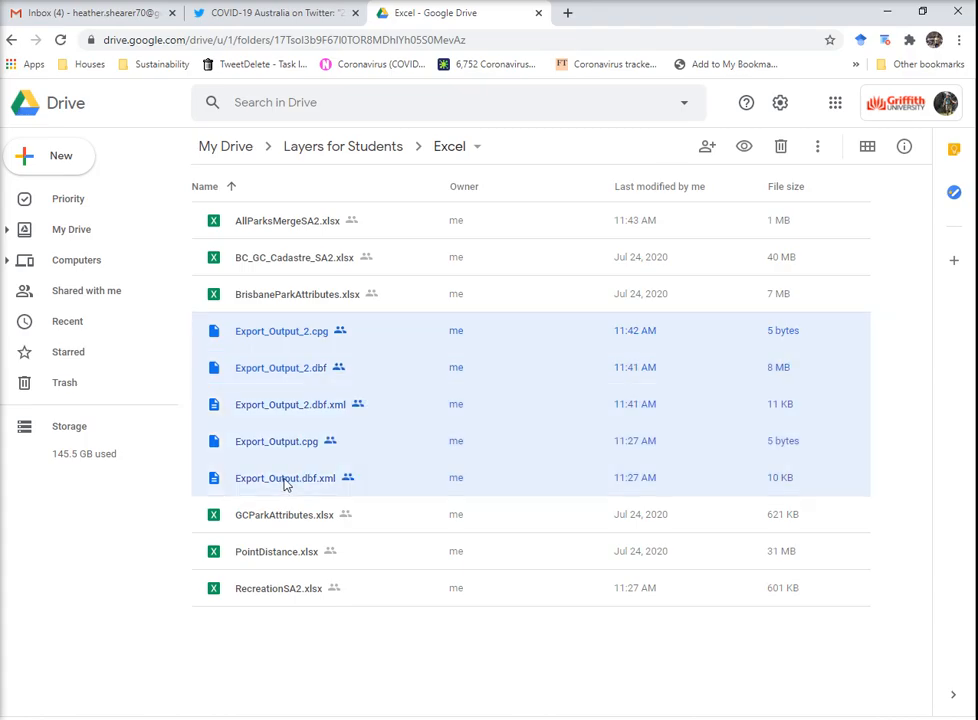
{"action": "key", "text": "Delete"}
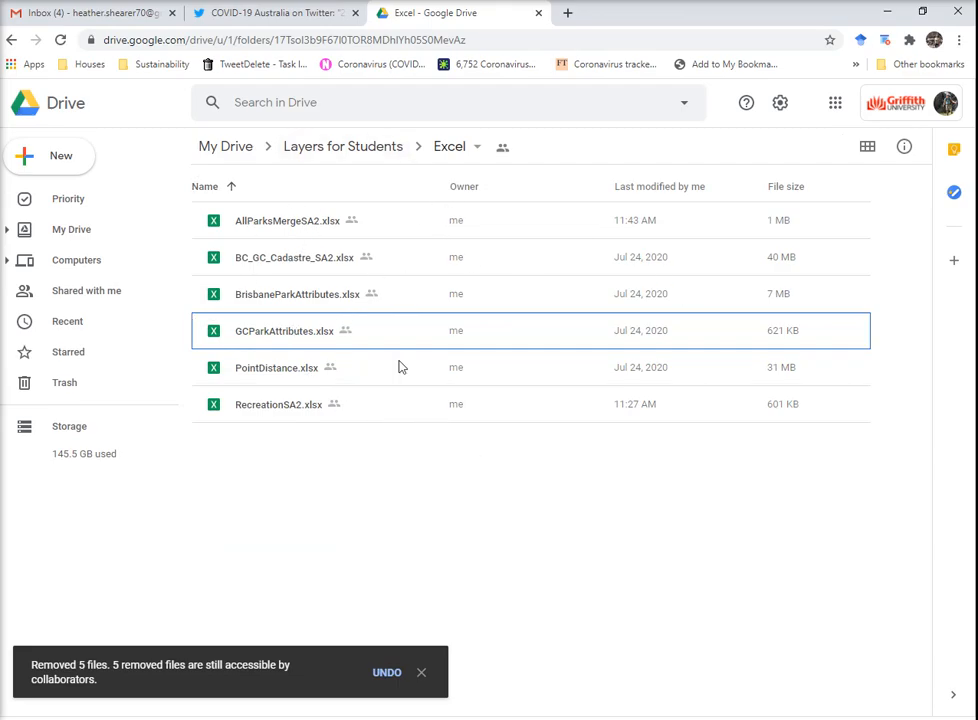
Return to the Layers for Students folder and look at the actions available for its Excel folder.
{"action": "left_click", "coordinate": [373, 150]}
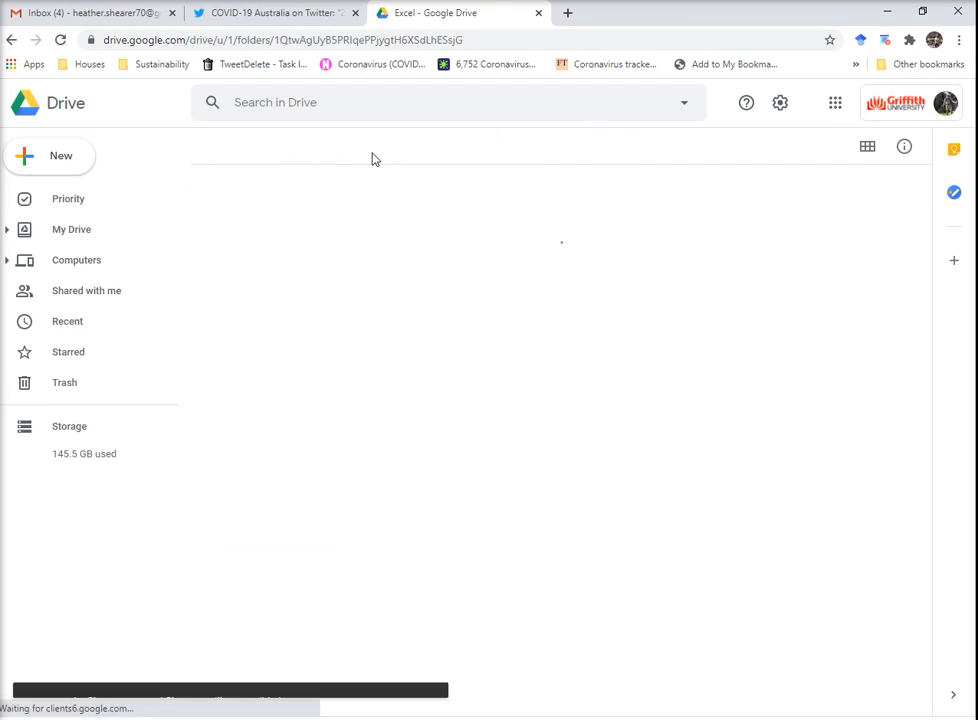
{"action": "right_click", "coordinate": [255, 224]}
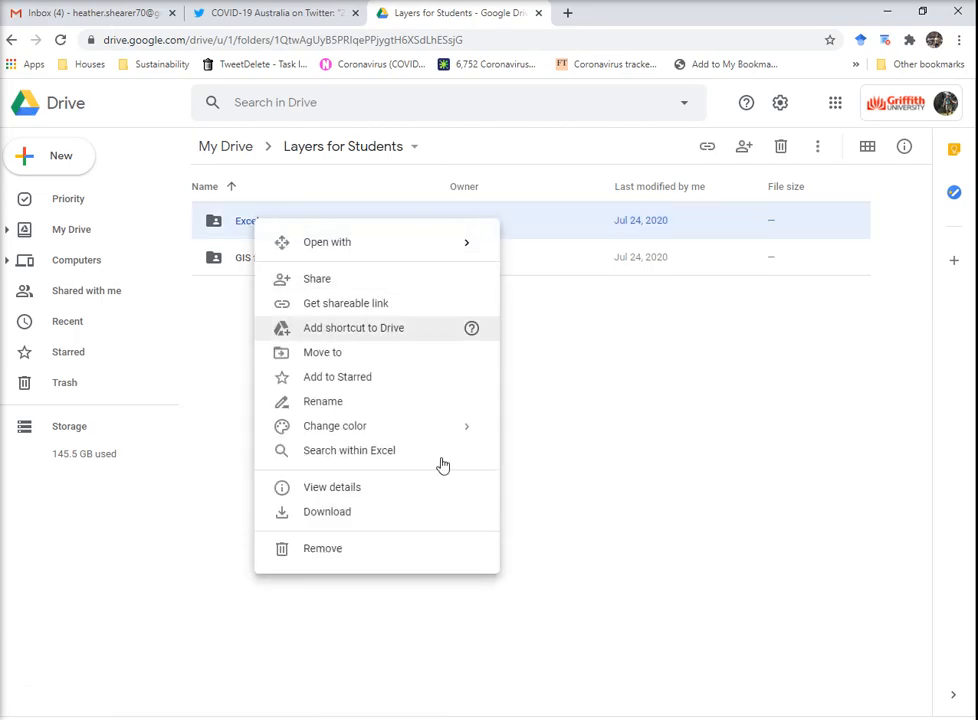
{"action": "left_click", "coordinate": [163, 557]}
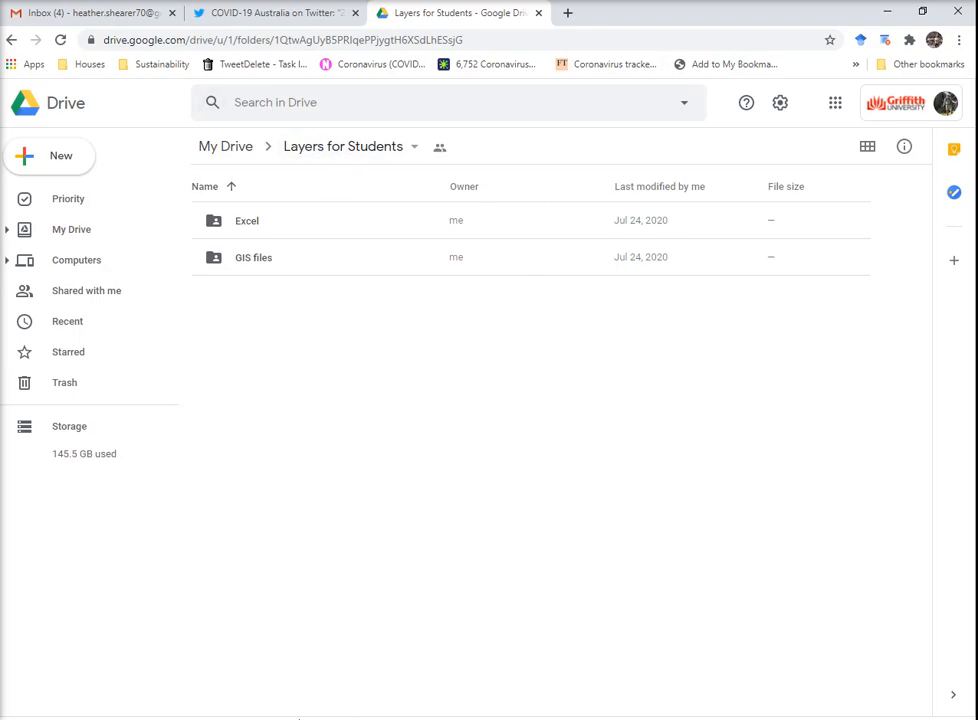
Switch to the BC_GC_Cadastre_SA2.xlsx workbook in Excel and remove the filter from the SA2_NAME16 column.
{"action": "mouse_move", "coordinate": [273, 719]}
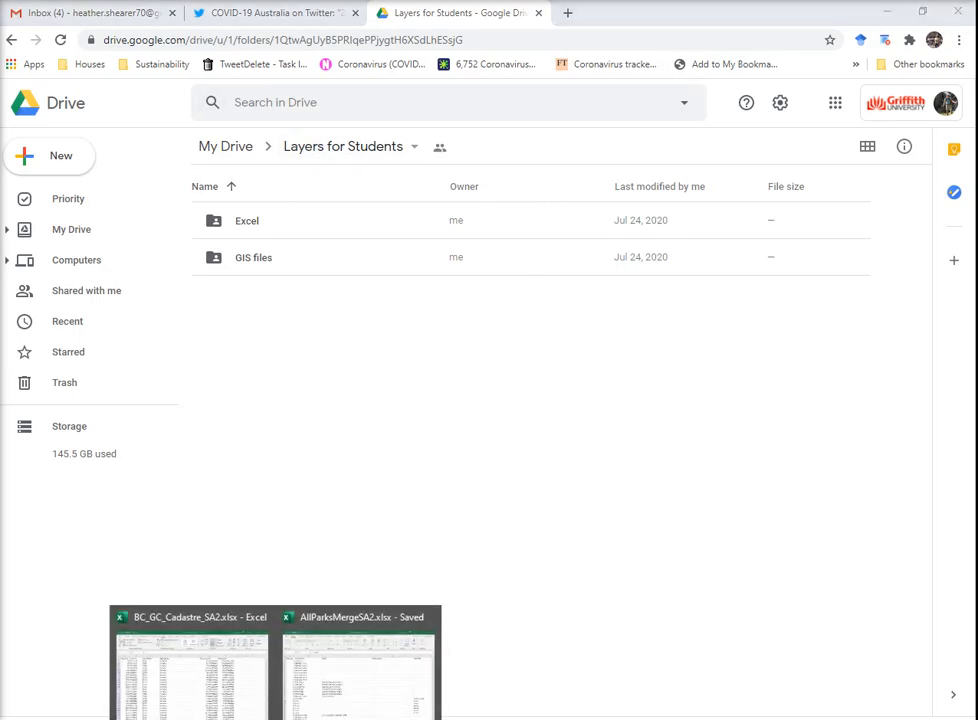
{"action": "left_click", "coordinate": [202, 706]}
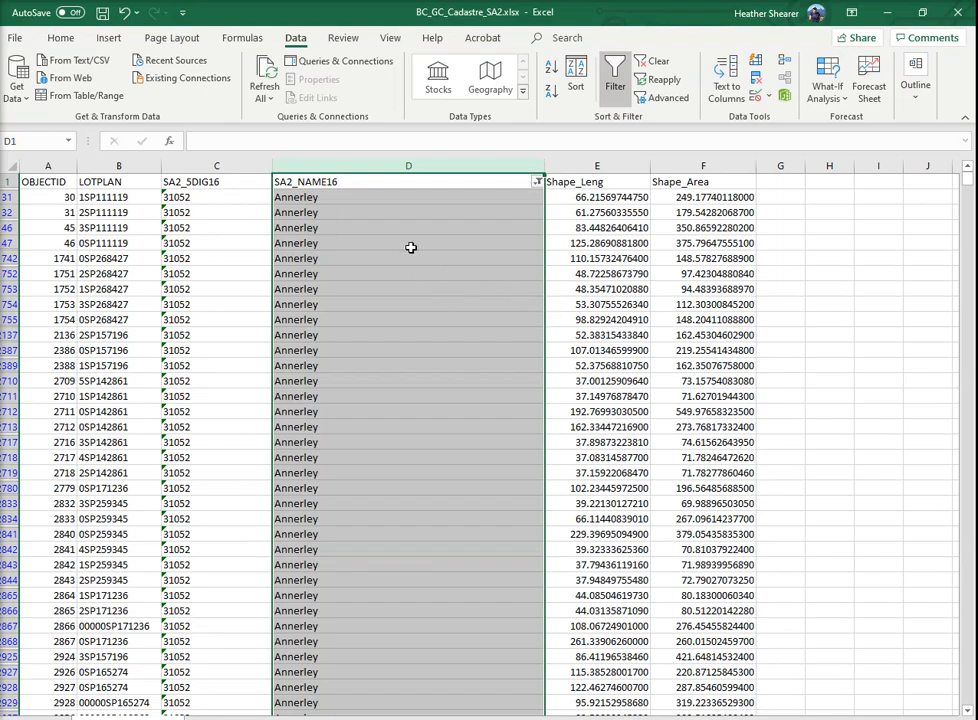
{"action": "left_click", "coordinate": [538, 184]}
{"action": "left_click", "coordinate": [617, 80]}
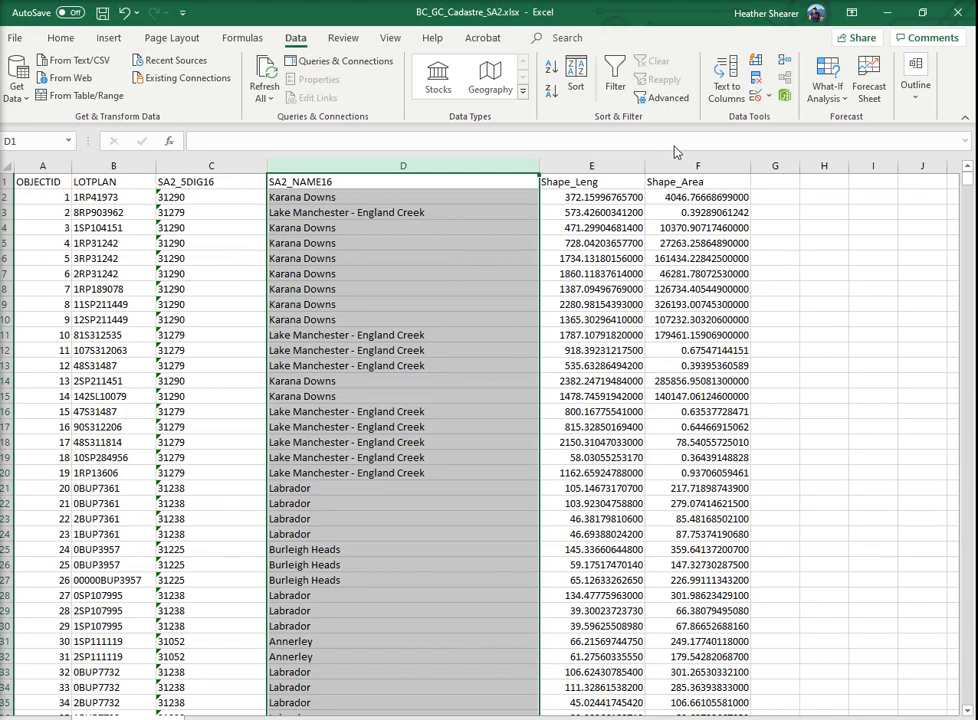
Delete the entire Shape_Leng column from the cadastre sheet.
{"action": "left_click", "coordinate": [594, 164]}
{"action": "right_click", "coordinate": [595, 166]}
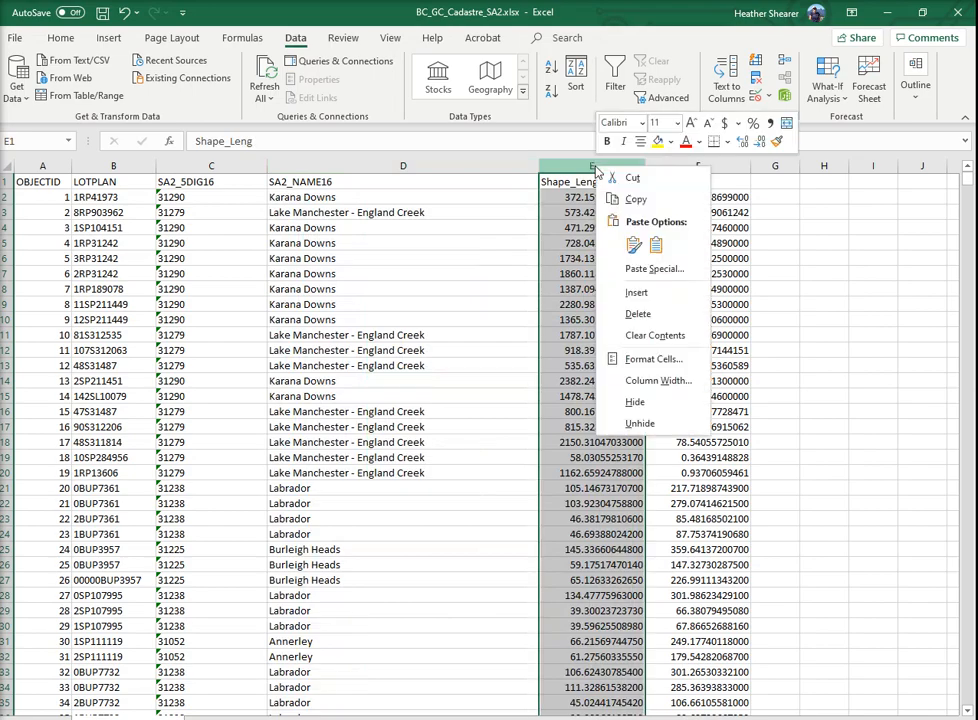
{"action": "left_click", "coordinate": [633, 314]}
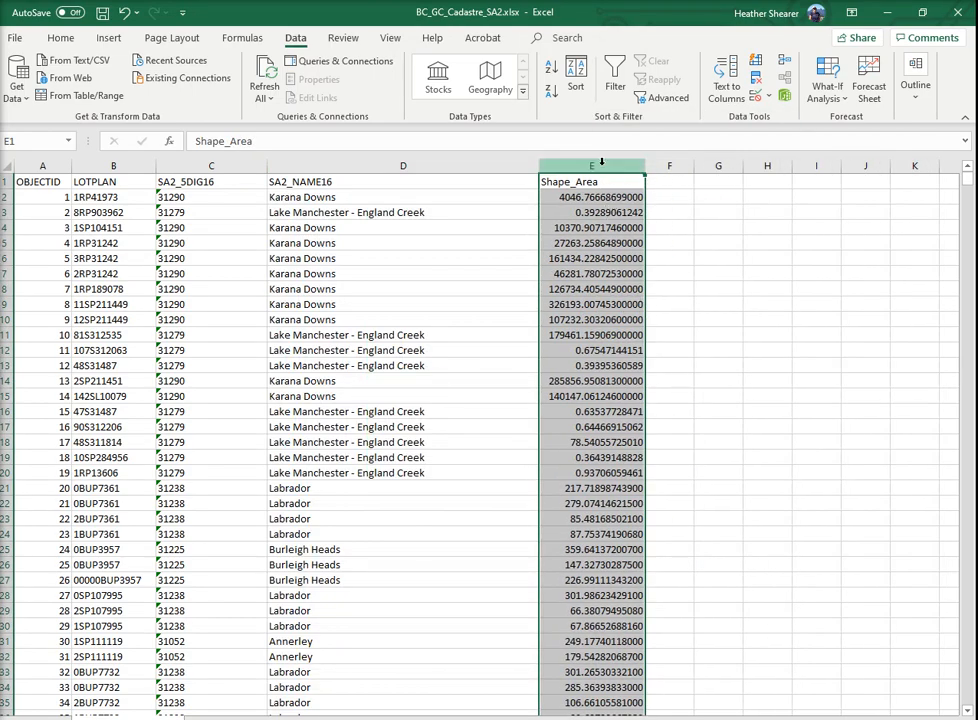
Format the Shape_Area column to show two decimal places.
{"action": "left_click", "coordinate": [60, 38]}
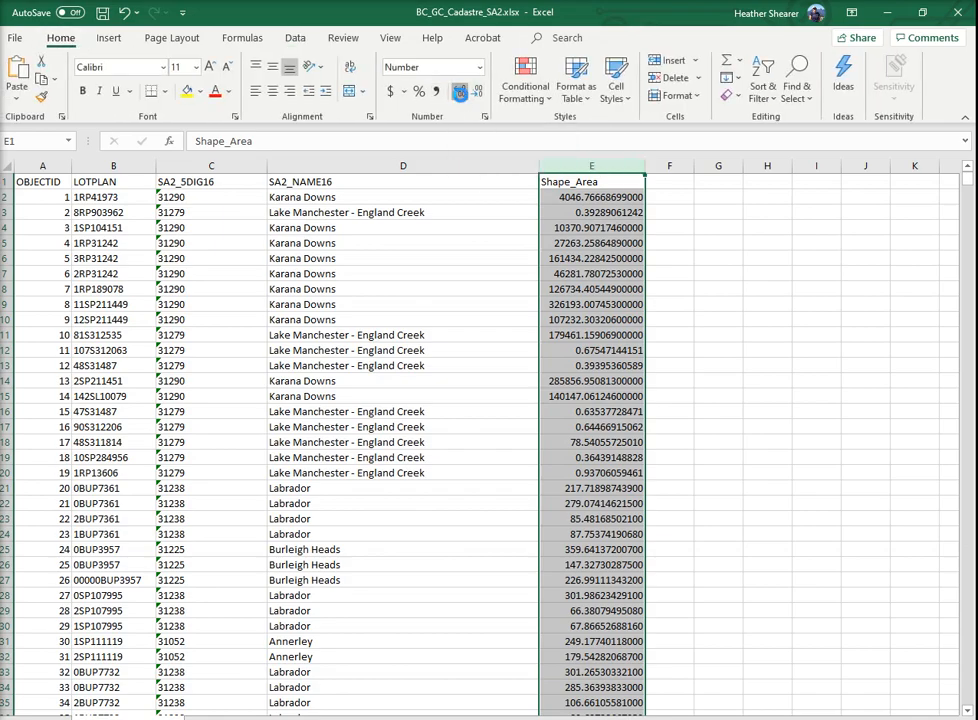
{"action": "left_click", "coordinate": [461, 92]}
{"action": "left_click", "coordinate": [461, 92]}
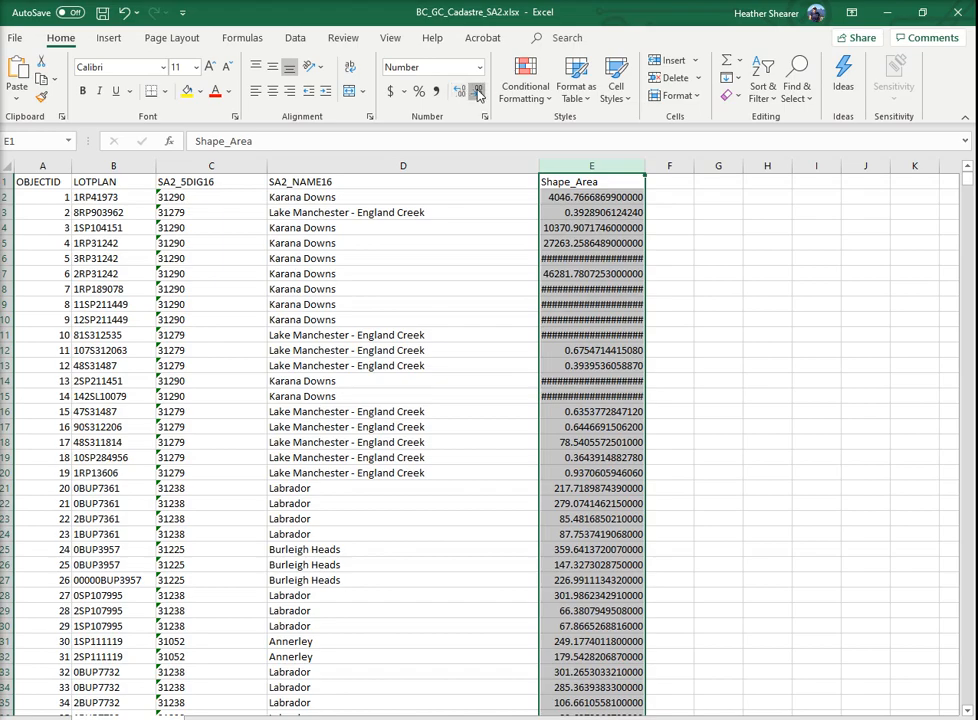
{"action": "left_click", "coordinate": [477, 92]}
{"action": "left_click", "coordinate": [477, 92]}
{"action": "left_click", "coordinate": [477, 92]}
{"action": "left_click", "coordinate": [477, 92]}
{"action": "left_click", "coordinate": [477, 92]}
{"action": "left_click", "coordinate": [477, 92]}
{"action": "left_click", "coordinate": [477, 92]}
{"action": "left_click", "coordinate": [477, 92]}
{"action": "left_click", "coordinate": [477, 92]}
{"action": "left_click", "coordinate": [477, 92]}
{"action": "left_click", "coordinate": [477, 92]}
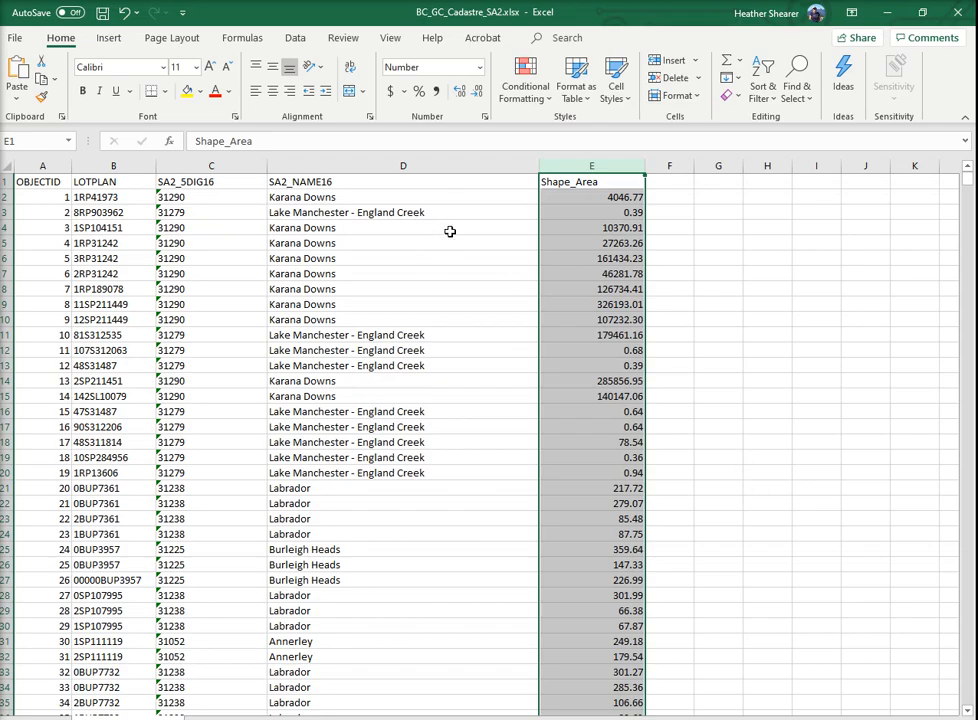
Make the header cells from OBJECTID to Shape_Area bold.
{"action": "left_click", "coordinate": [70, 181]}
{"action": "left_click_drag", "start_coordinate": [70, 181], "coordinate": [563, 181]}
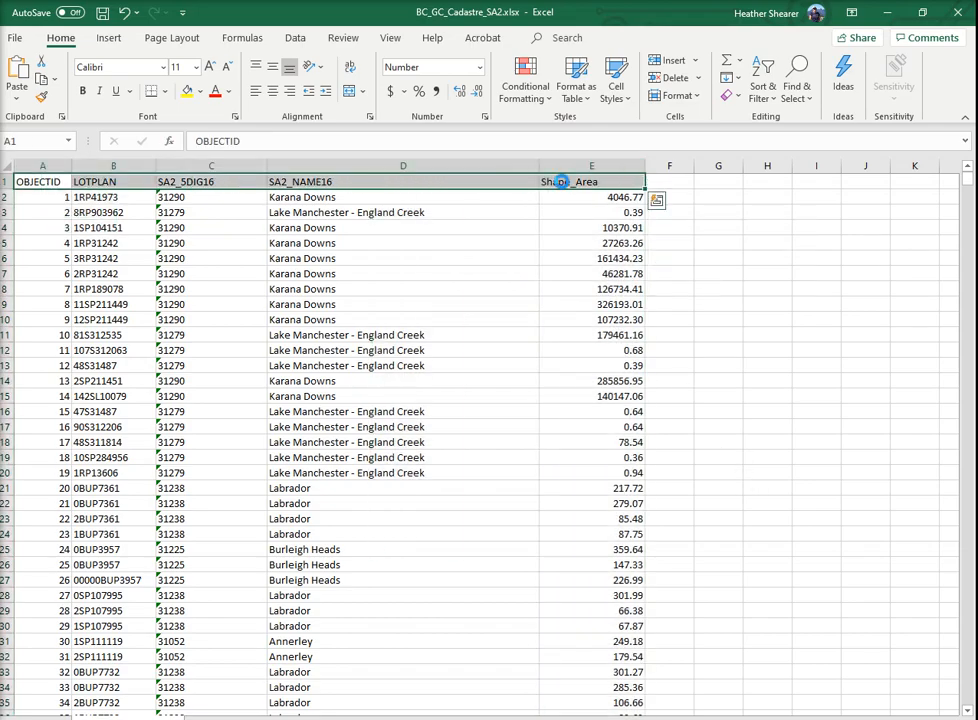
{"action": "key", "text": "ctrl+b"}
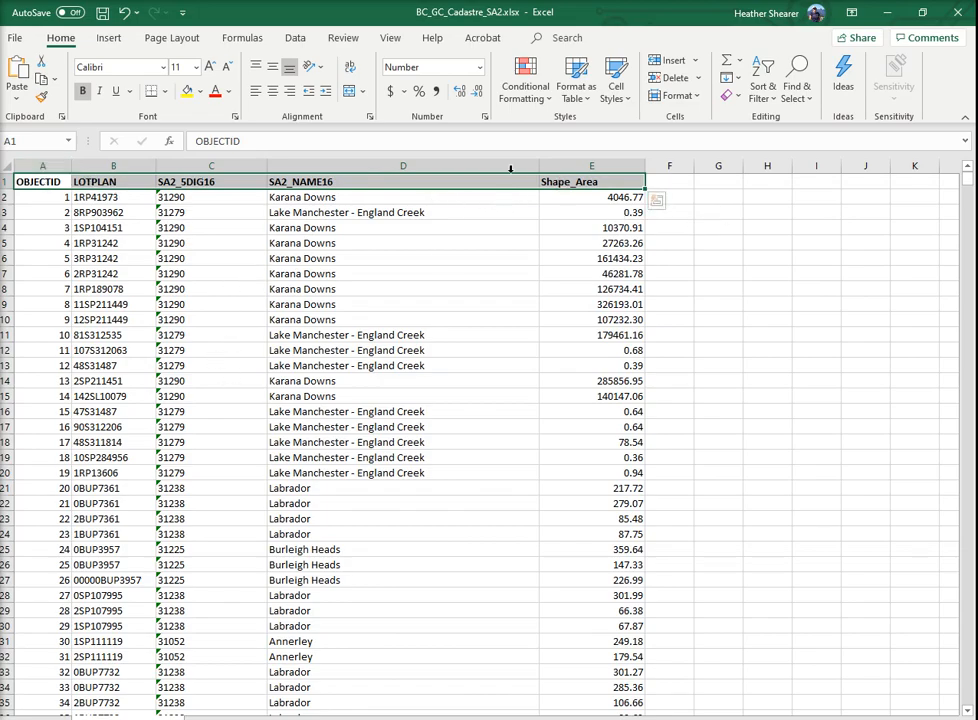
Filter the SA2_NAME16 column to show only the Annerley rows and look through the filtered records.
{"action": "left_click", "coordinate": [308, 162]}
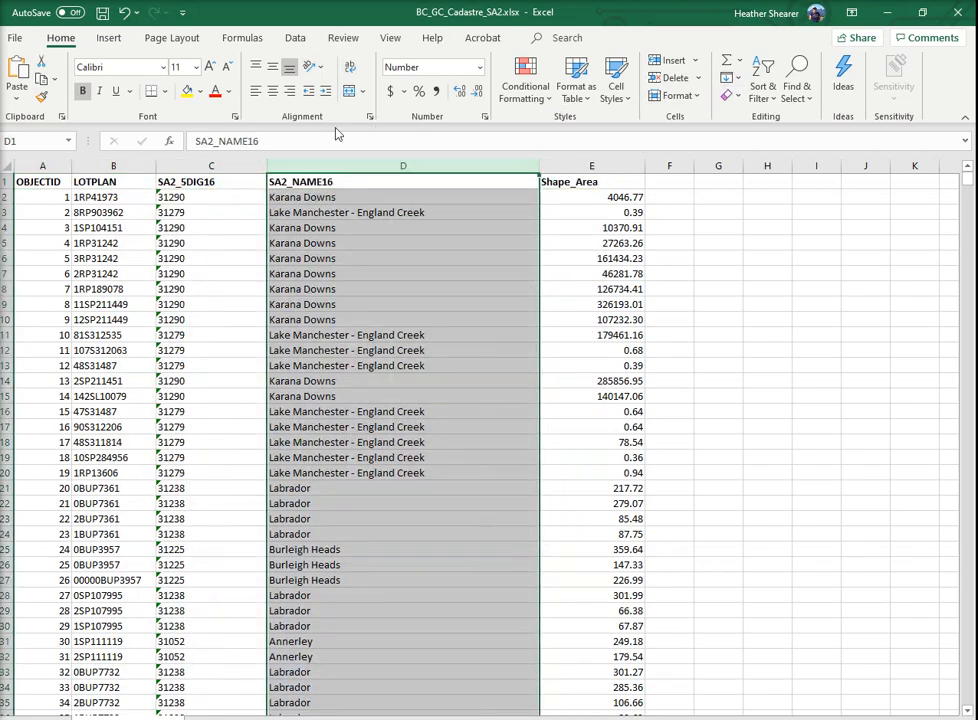
{"action": "left_click", "coordinate": [296, 40]}
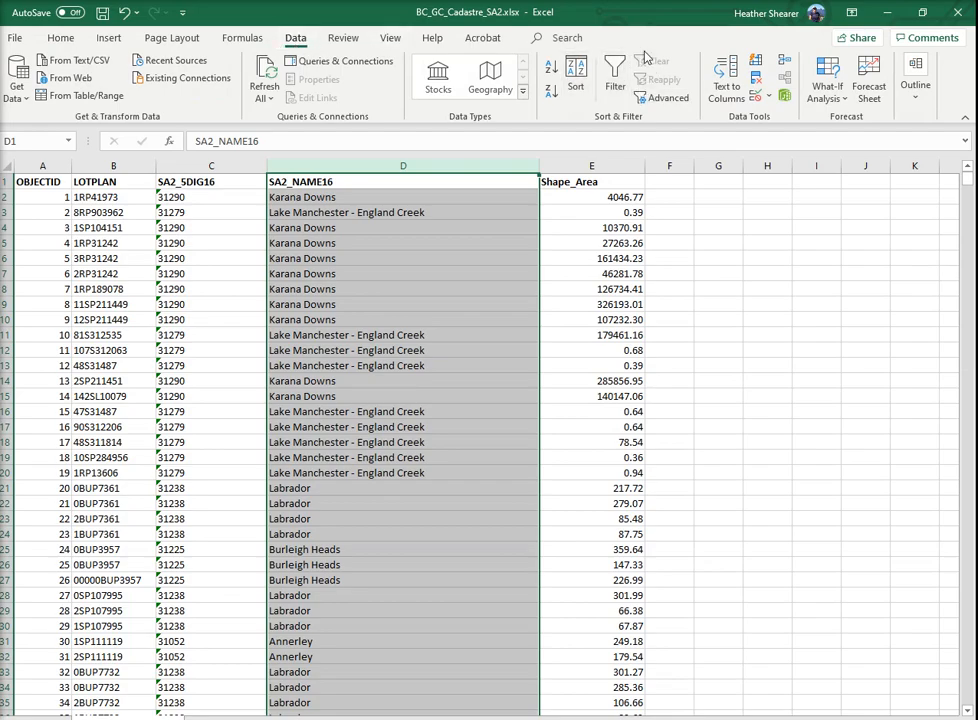
{"action": "left_click", "coordinate": [615, 72]}
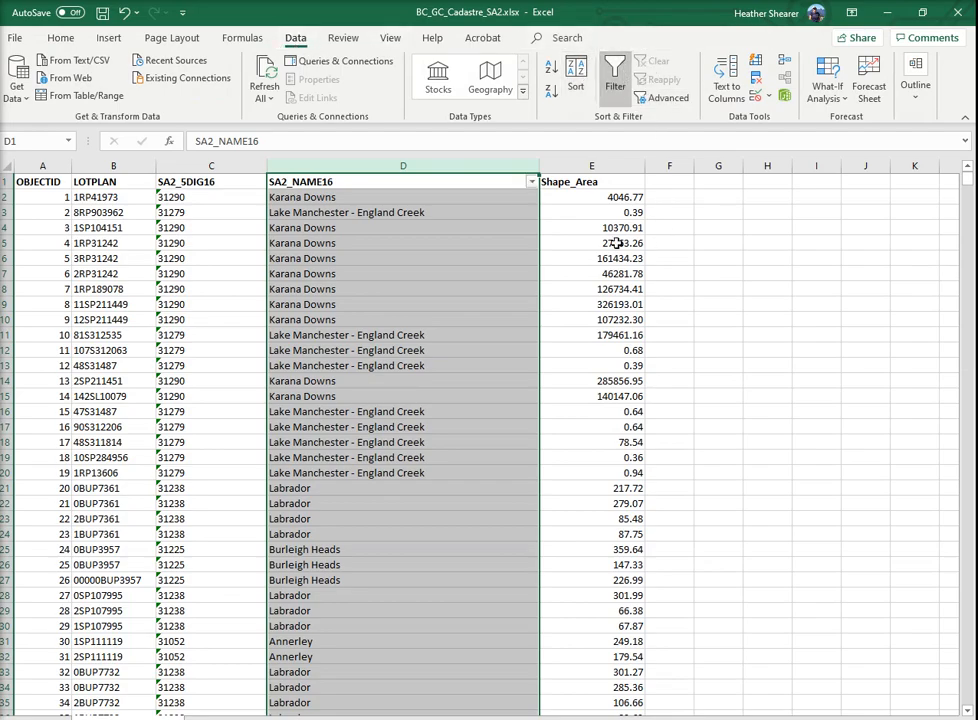
{"action": "left_click", "coordinate": [532, 183]}
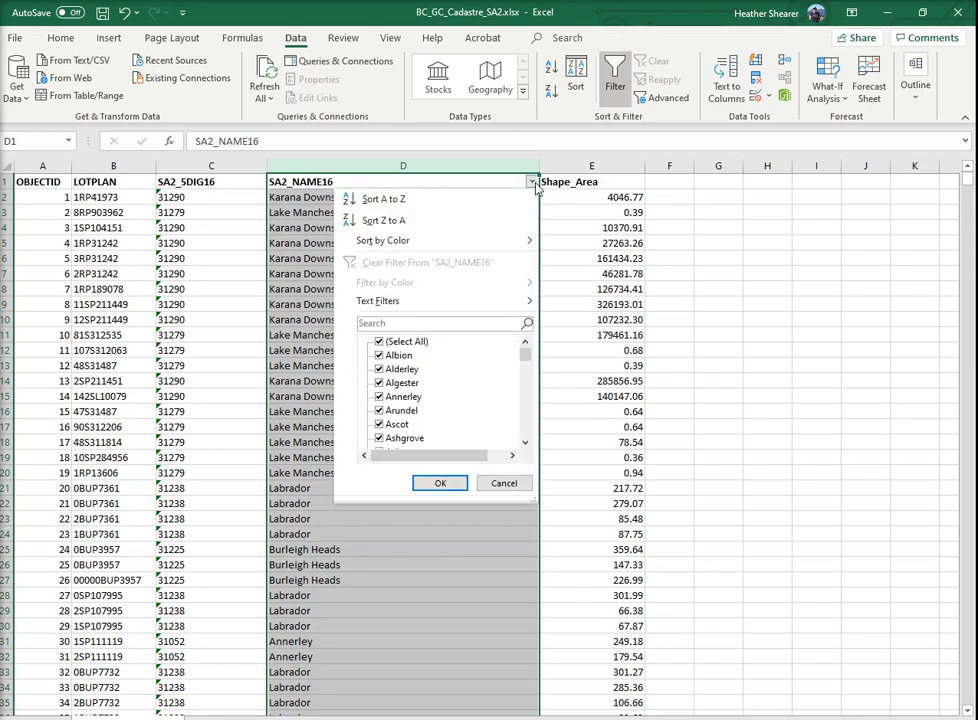
{"action": "scroll", "coordinate": [463, 385], "scroll_direction": "down", "scroll_amount": 12}
{"action": "scroll", "coordinate": [463, 385], "scroll_direction": "down", "scroll_amount": 5}
{"action": "scroll", "coordinate": [430, 395], "scroll_direction": "up", "scroll_amount": 15}
{"action": "left_click", "coordinate": [379, 342]}
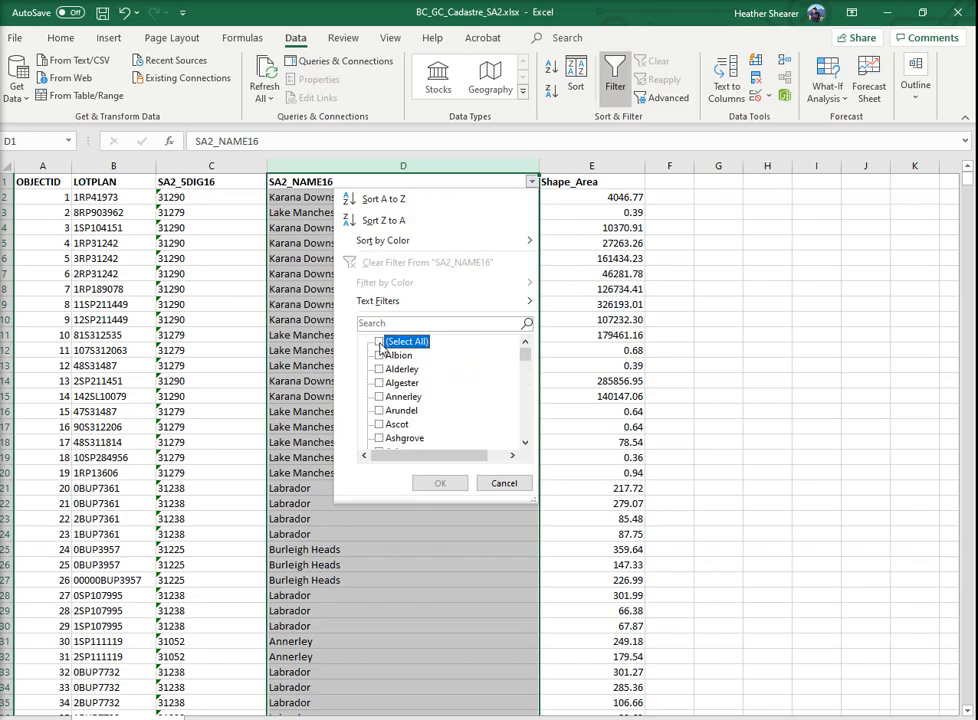
{"action": "left_click", "coordinate": [379, 397]}
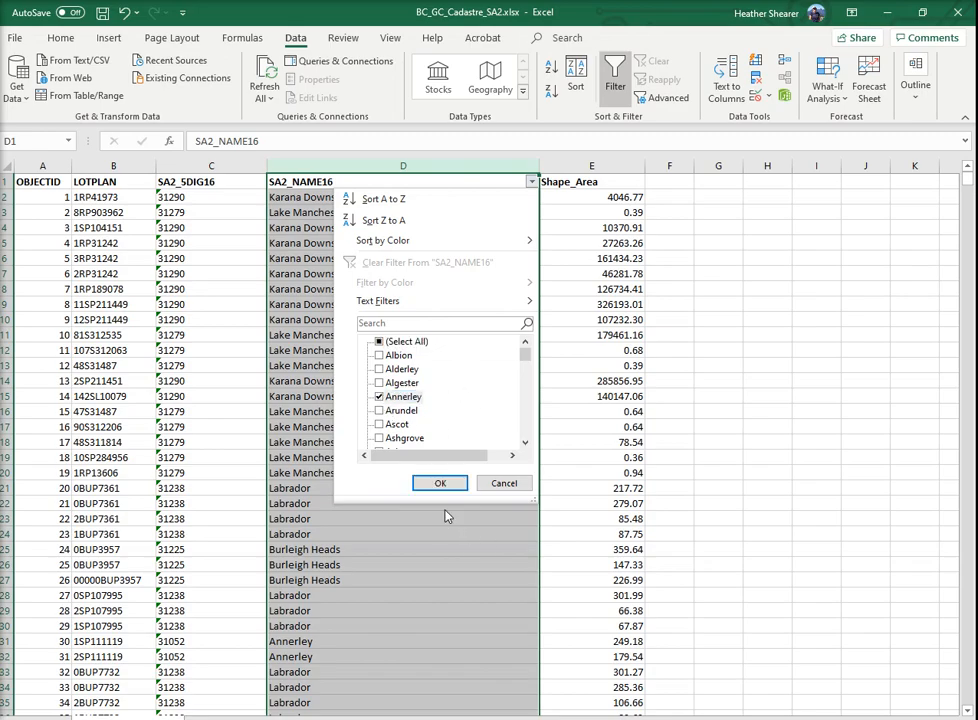
{"action": "left_click", "coordinate": [443, 485]}
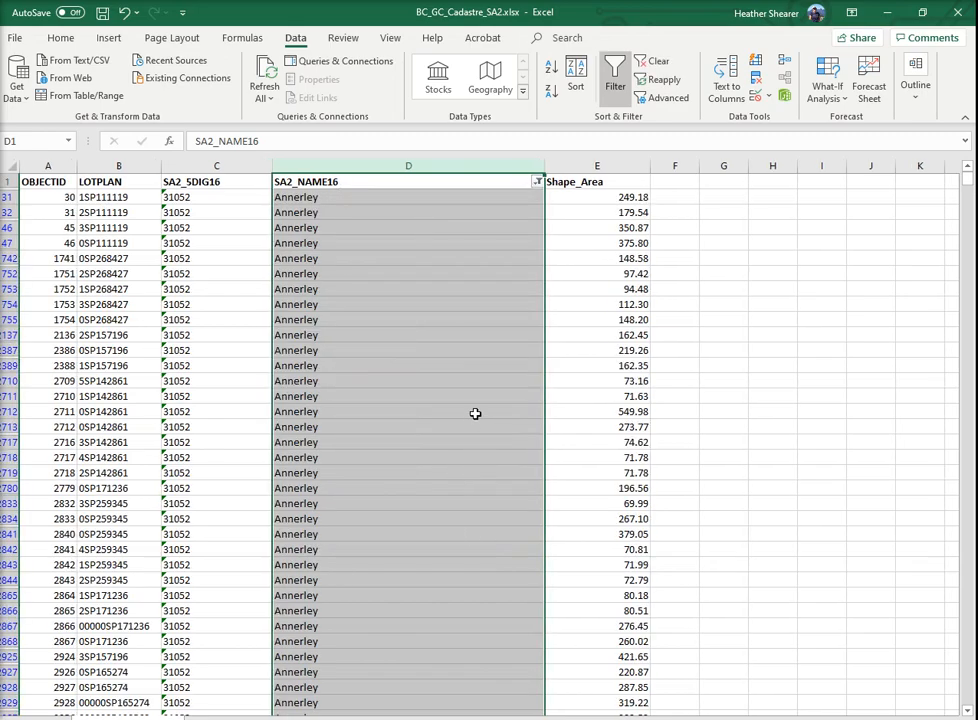
{"action": "scroll", "coordinate": [478, 430], "scroll_direction": "down", "scroll_amount": 8}
{"action": "scroll", "coordinate": [475, 416], "scroll_direction": "up", "scroll_amount": 8}
Create a blank workbook and save it as Working in the Desktop > GIS > Layers for Students > Excel folder.
{"action": "left_click", "coordinate": [15, 38]}
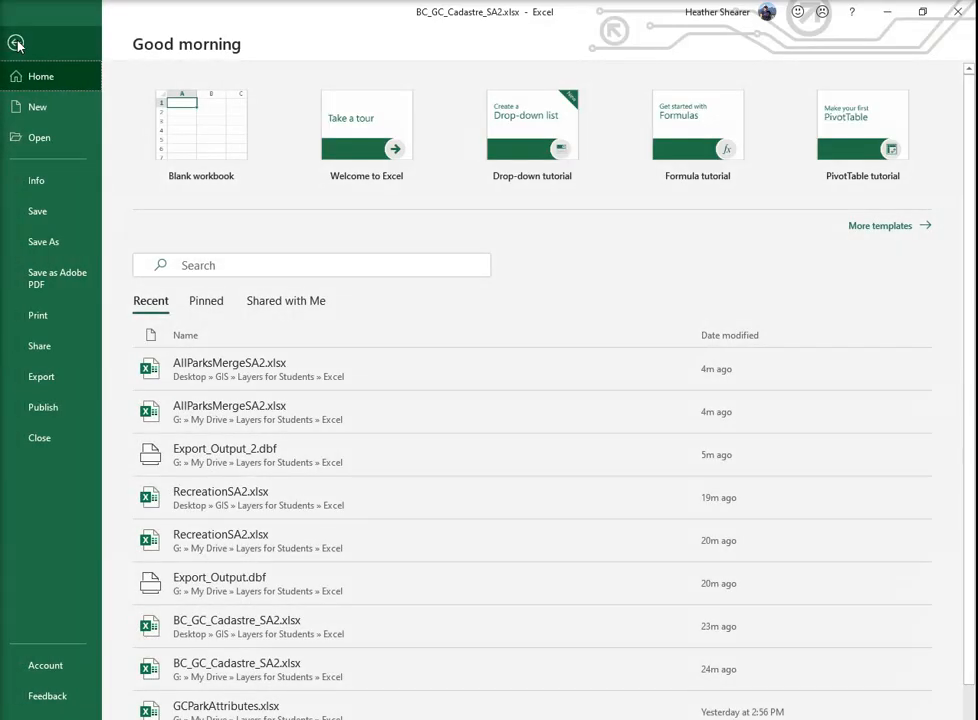
{"action": "left_click", "coordinate": [55, 117]}
{"action": "left_click", "coordinate": [203, 200]}
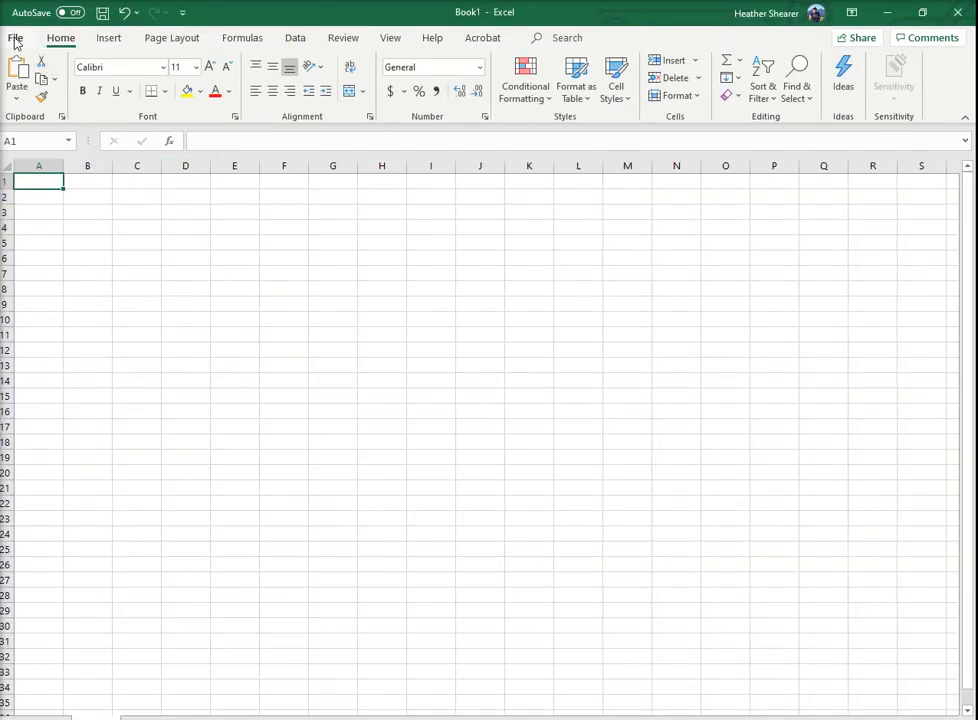
{"action": "left_click", "coordinate": [15, 38]}
{"action": "left_click", "coordinate": [45, 241]}
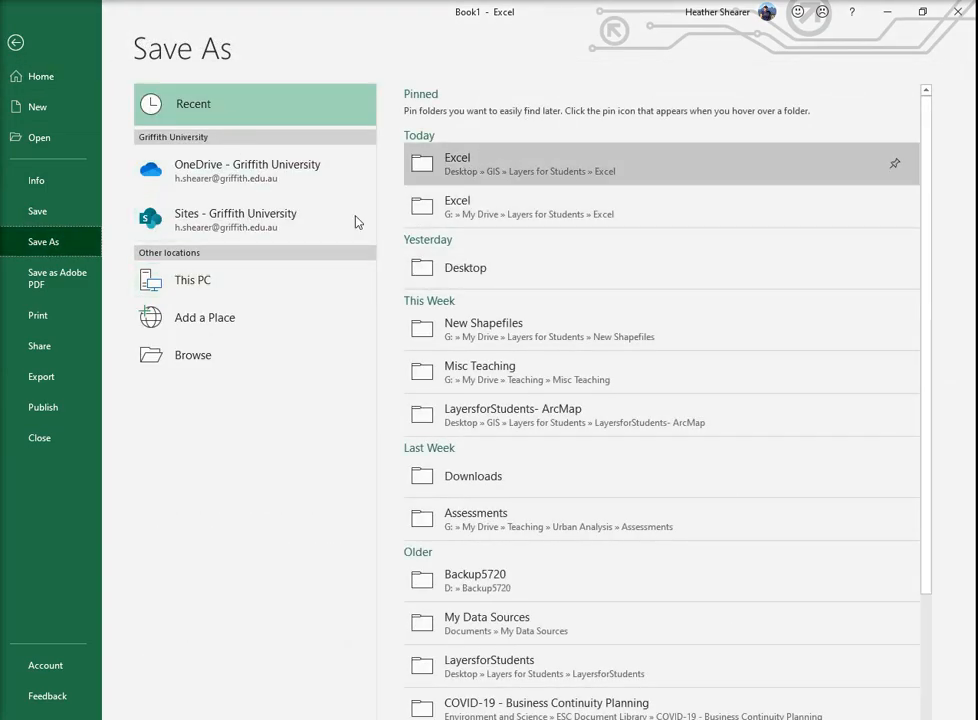
{"action": "left_click", "coordinate": [581, 164]}
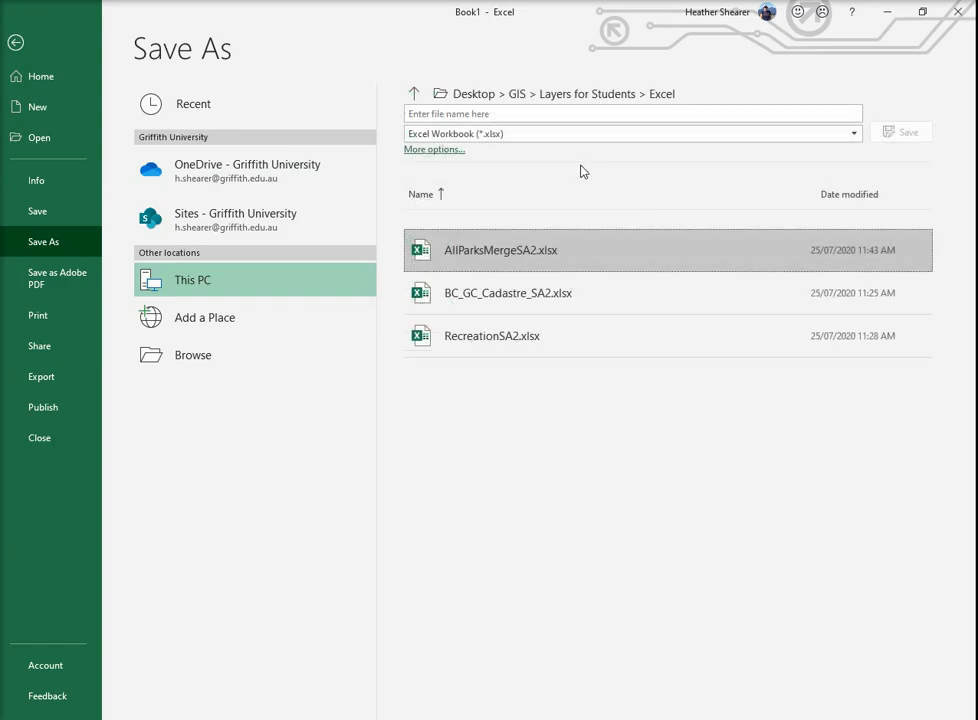
{"action": "left_click", "coordinate": [522, 112]}
{"action": "type", "text": "Working"}
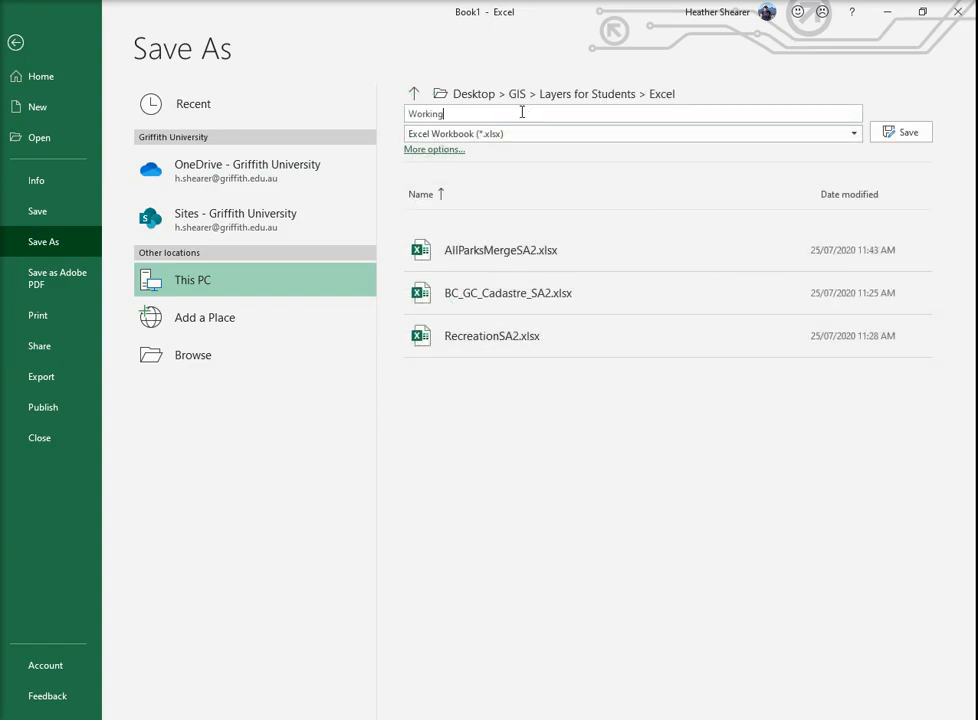
{"action": "left_click", "coordinate": [900, 132]}
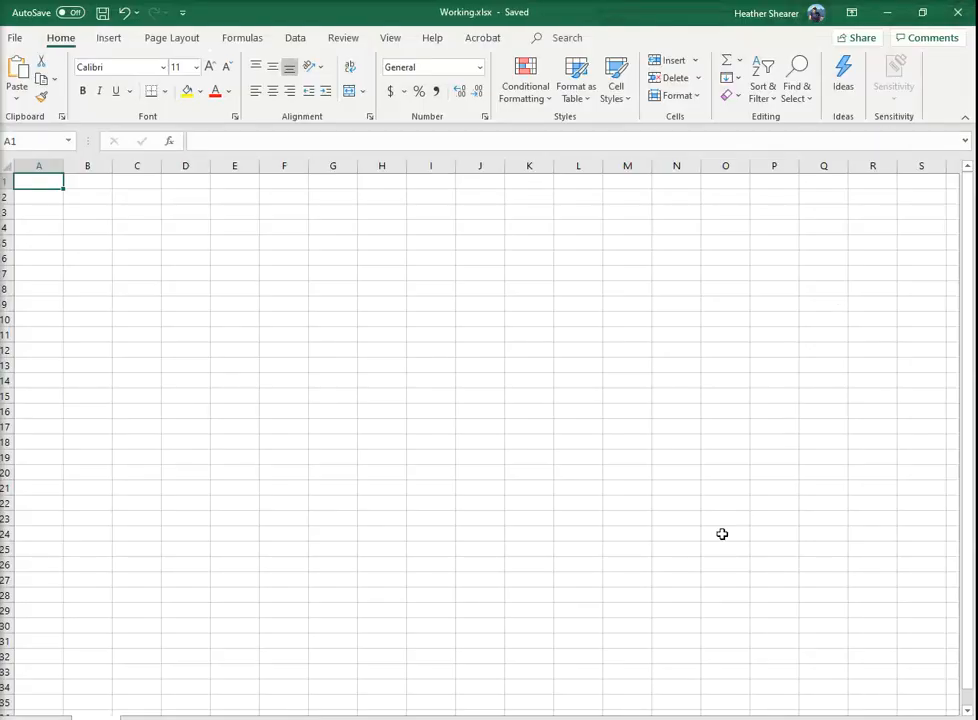
Copy the filtered Annerley records from the BC_GC_Cadastre_SA2 workbook into the blank sheet of the Working workbook and save it.
{"action": "mouse_move", "coordinate": [275, 719]}
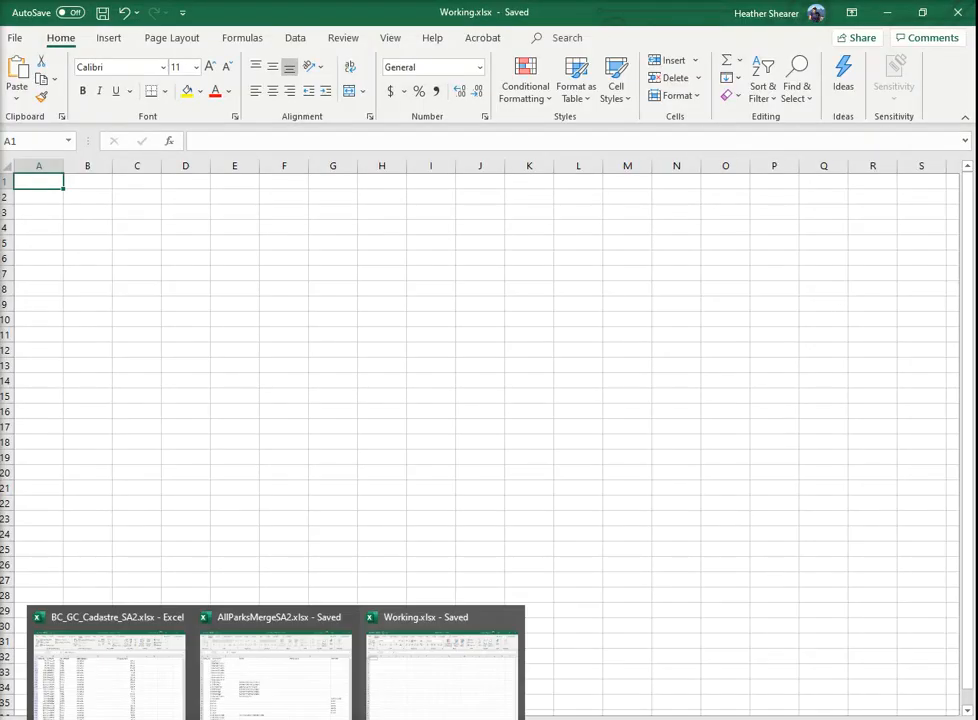
{"action": "left_click", "coordinate": [105, 688]}
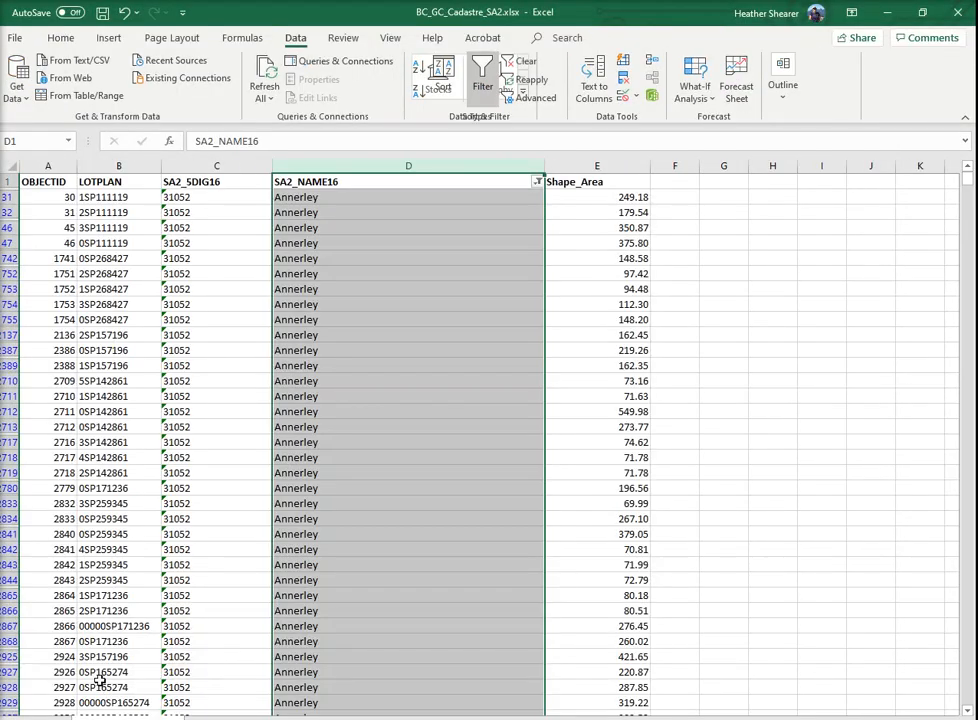
{"action": "left_click", "coordinate": [14, 165]}
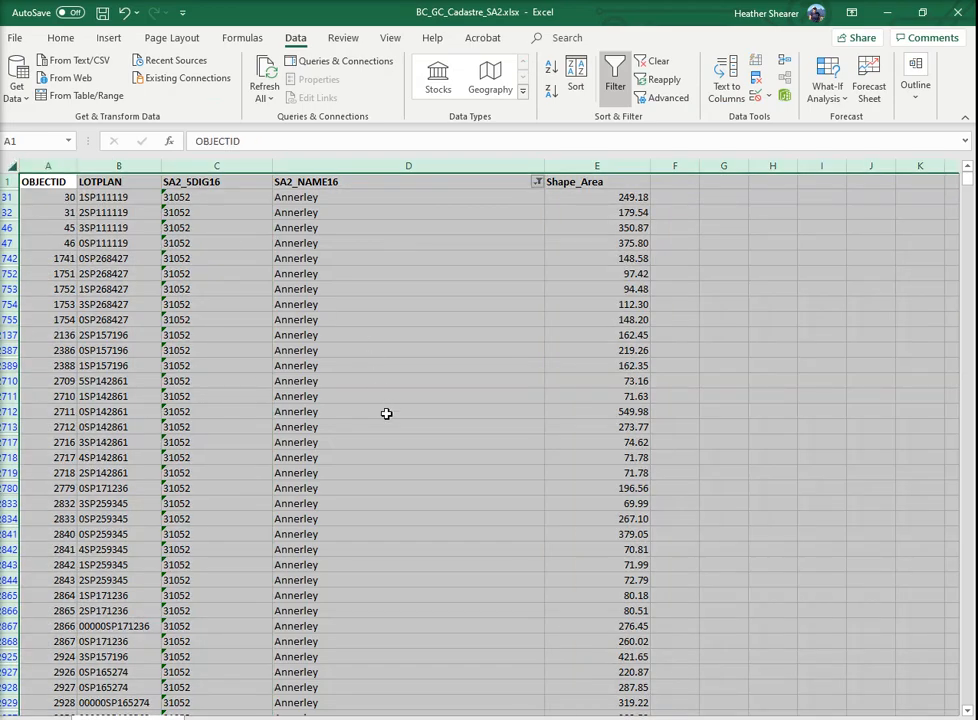
{"action": "key", "text": "ctrl+c"}
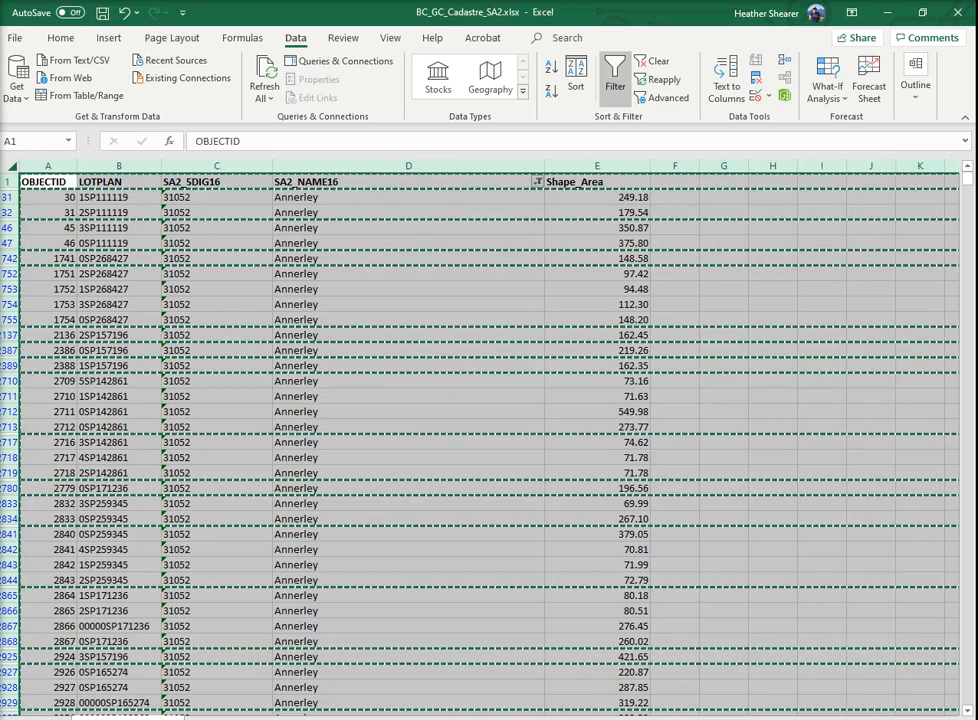
{"action": "left_click", "coordinate": [450, 700]}
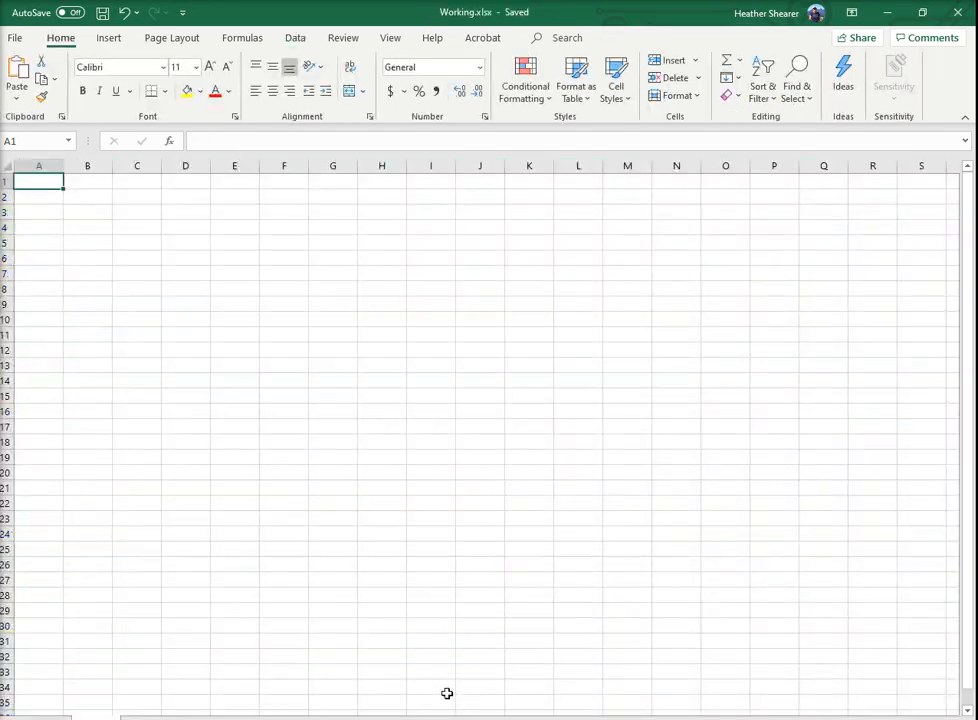
{"action": "key", "text": "ctrl+v"}
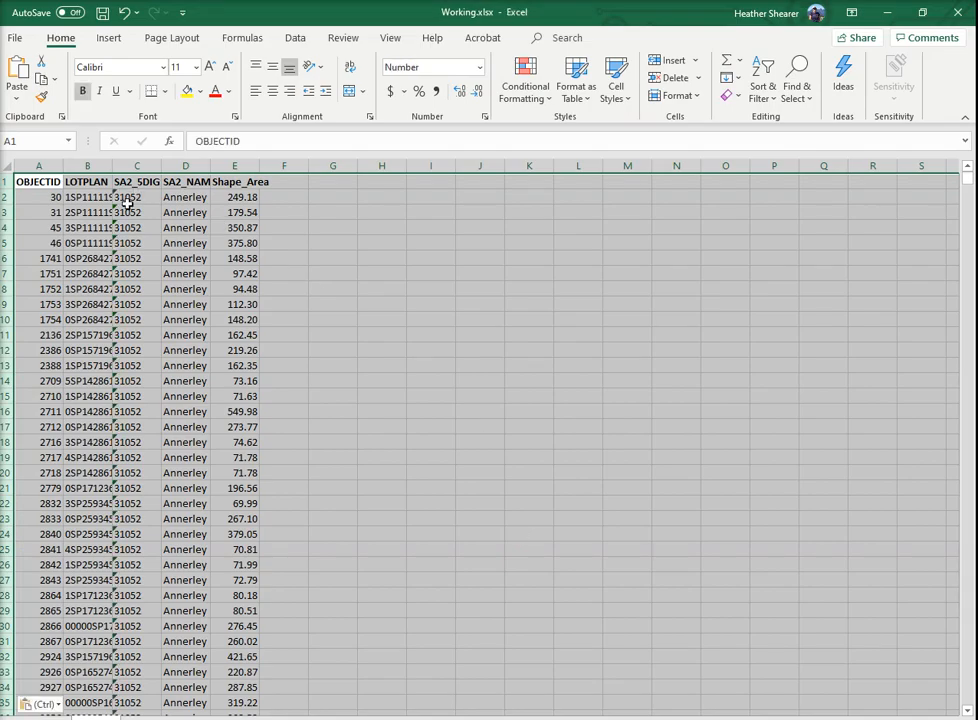
{"action": "left_click", "coordinate": [102, 12]}
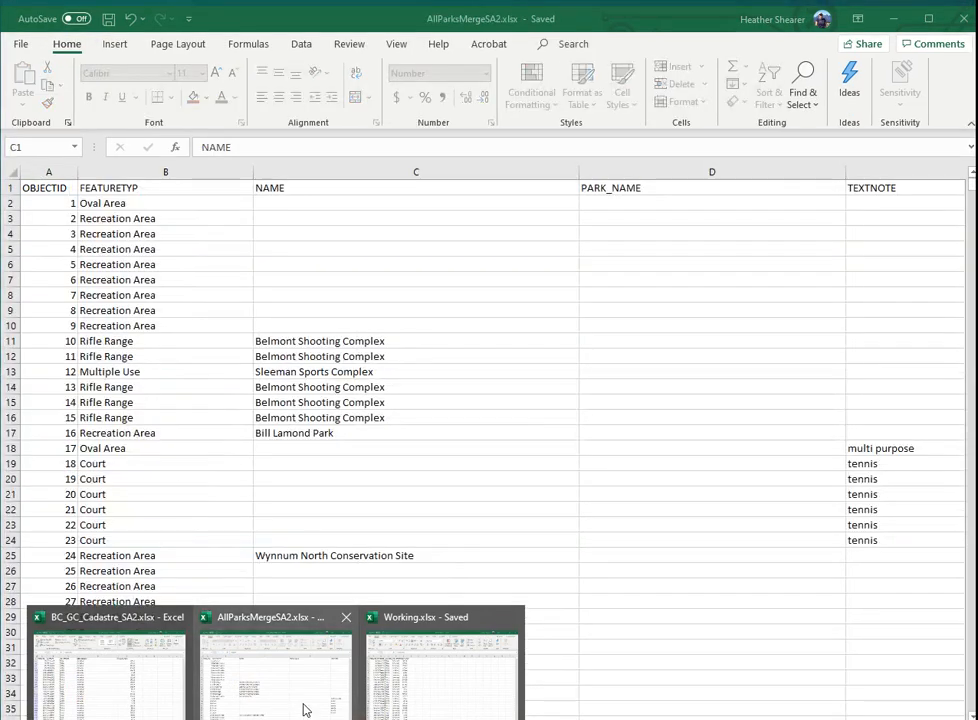
Switch to the AllParksMergeSA2 workbook and narrow the columns from OBJECTID to Shape_Area to one equal width.
{"action": "left_click", "coordinate": [303, 700]}
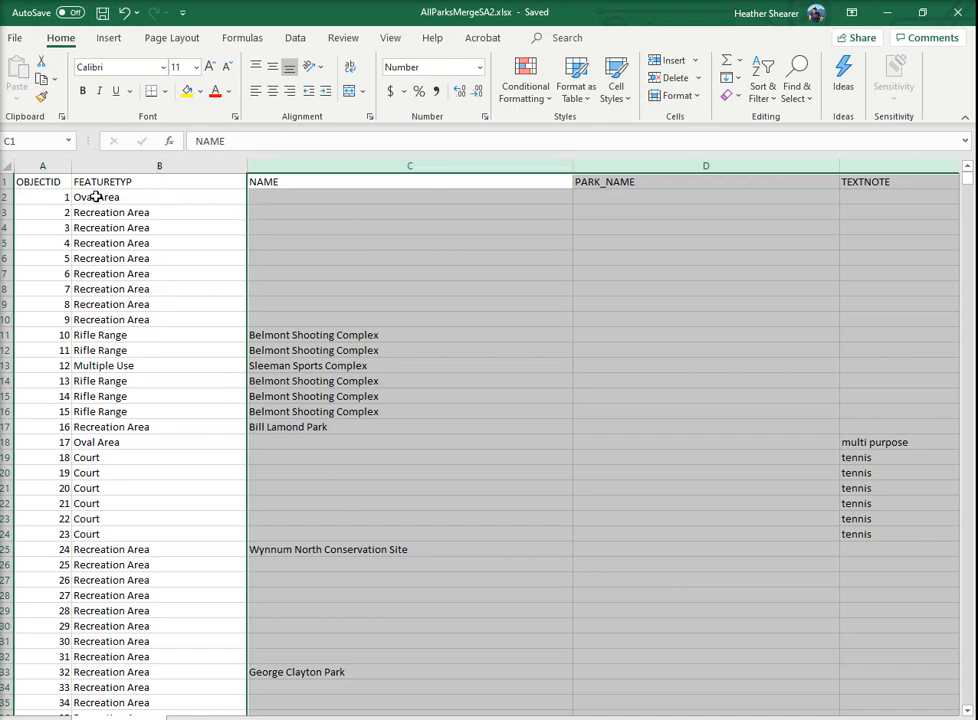
{"action": "left_click", "coordinate": [40, 165]}
{"action": "key", "text": "ctrl+shift+Right"}
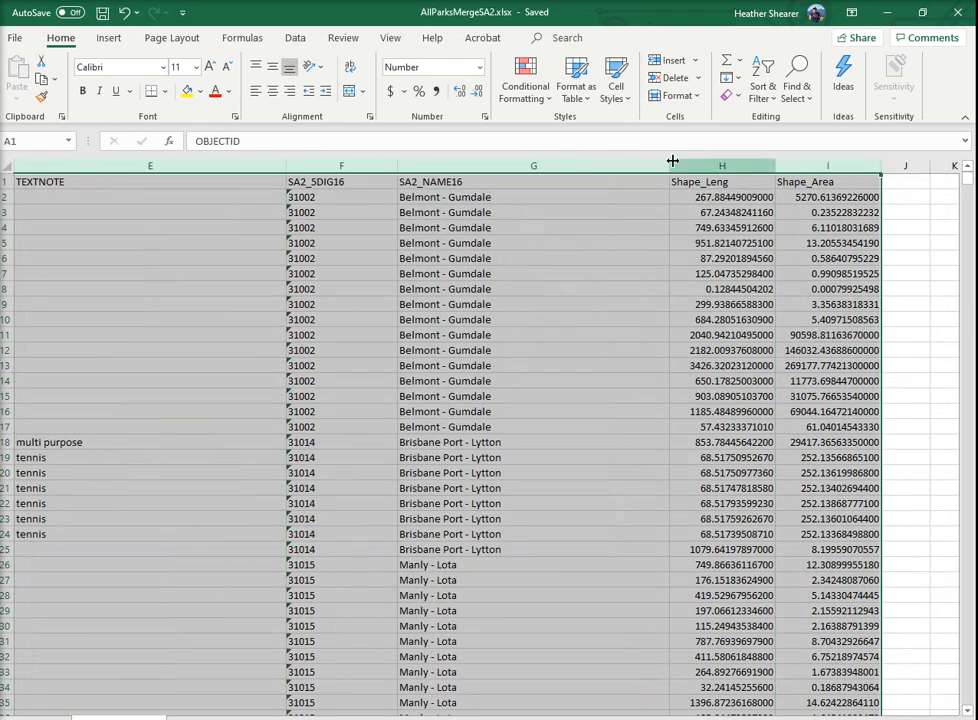
{"action": "left_click_drag", "start_coordinate": [671, 160], "coordinate": [566, 180]}
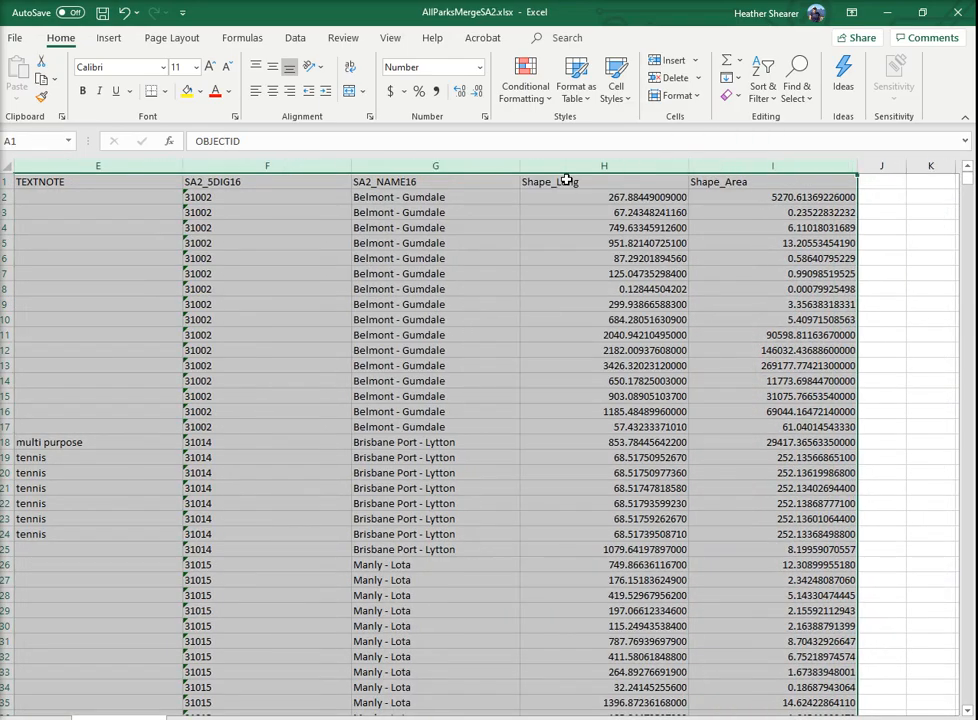
{"action": "left_click_drag", "start_coordinate": [356, 165], "coordinate": [288, 166]}
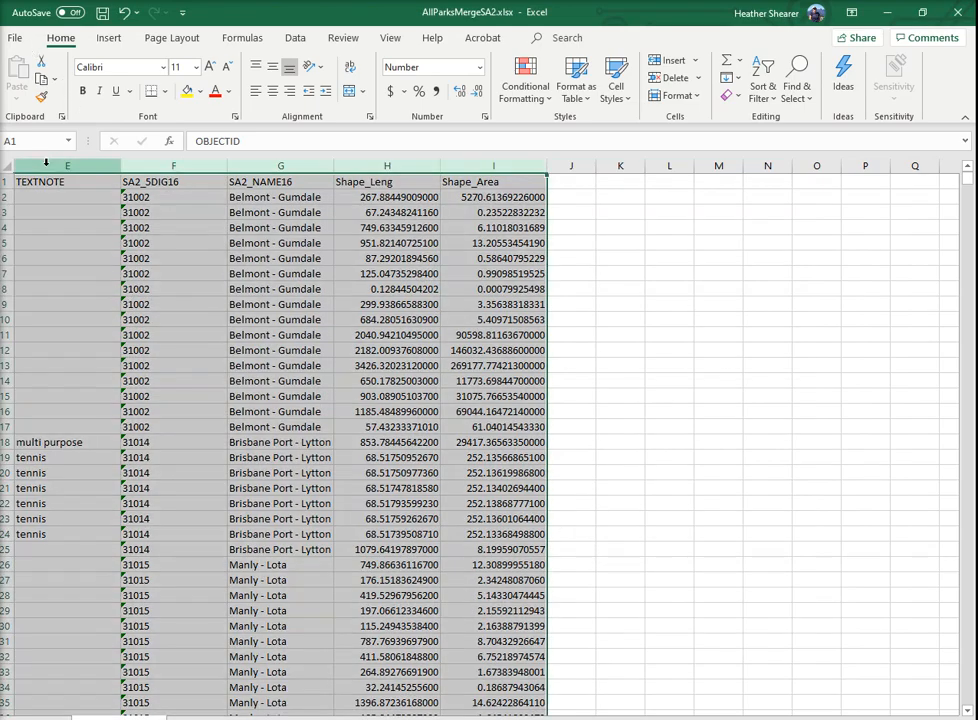
{"action": "key", "text": "ctrl+Home"}
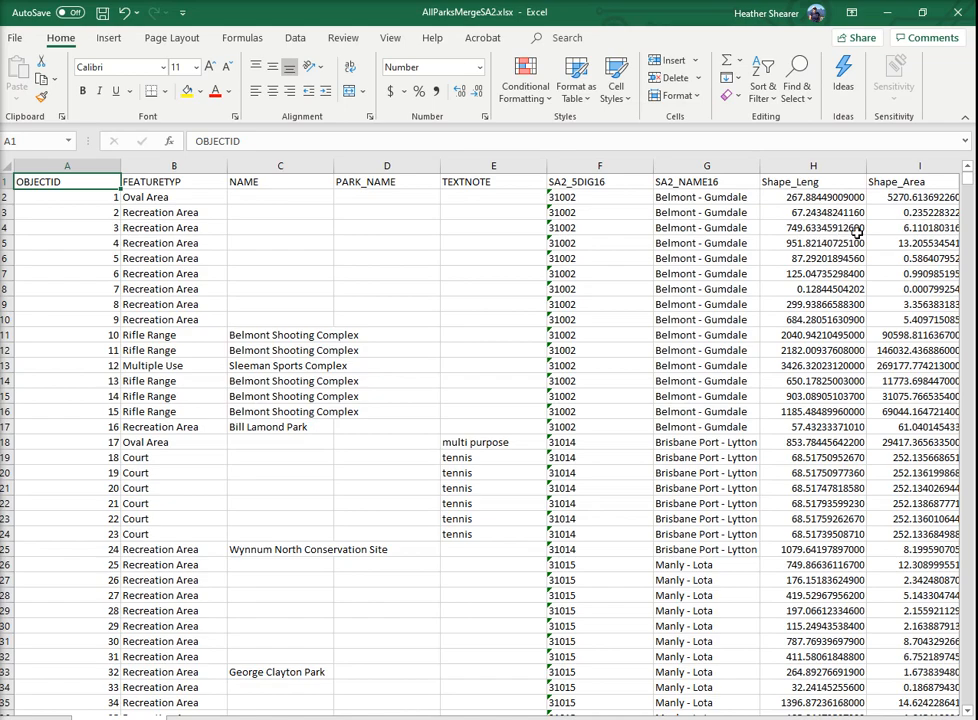
Delete the Shape_Leng column from the parks data.
{"action": "left_click", "coordinate": [781, 168]}
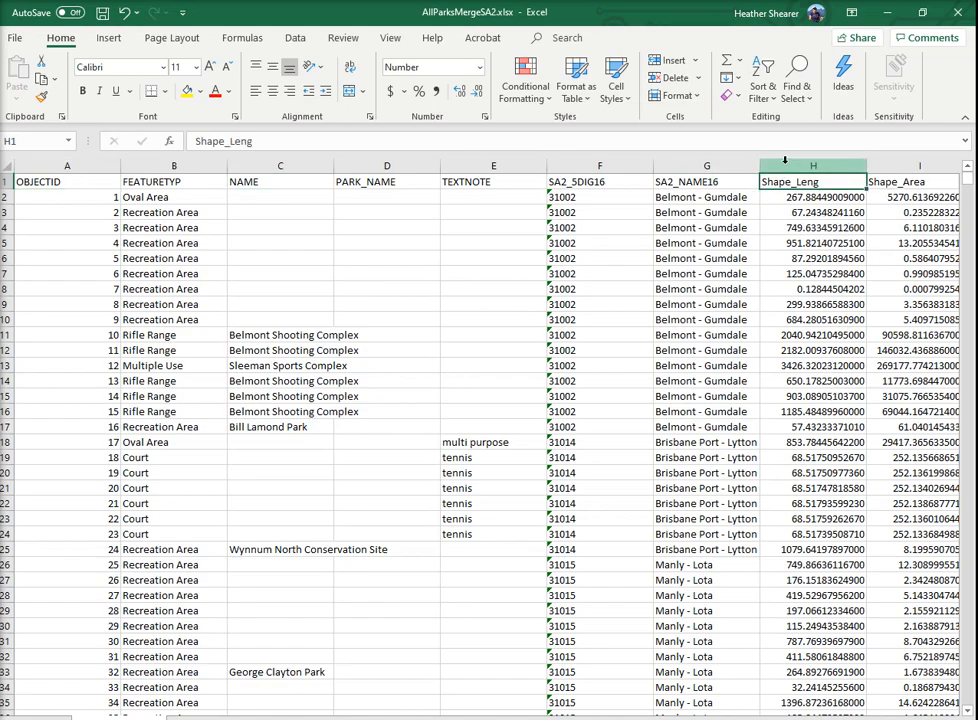
{"action": "right_click", "coordinate": [785, 162]}
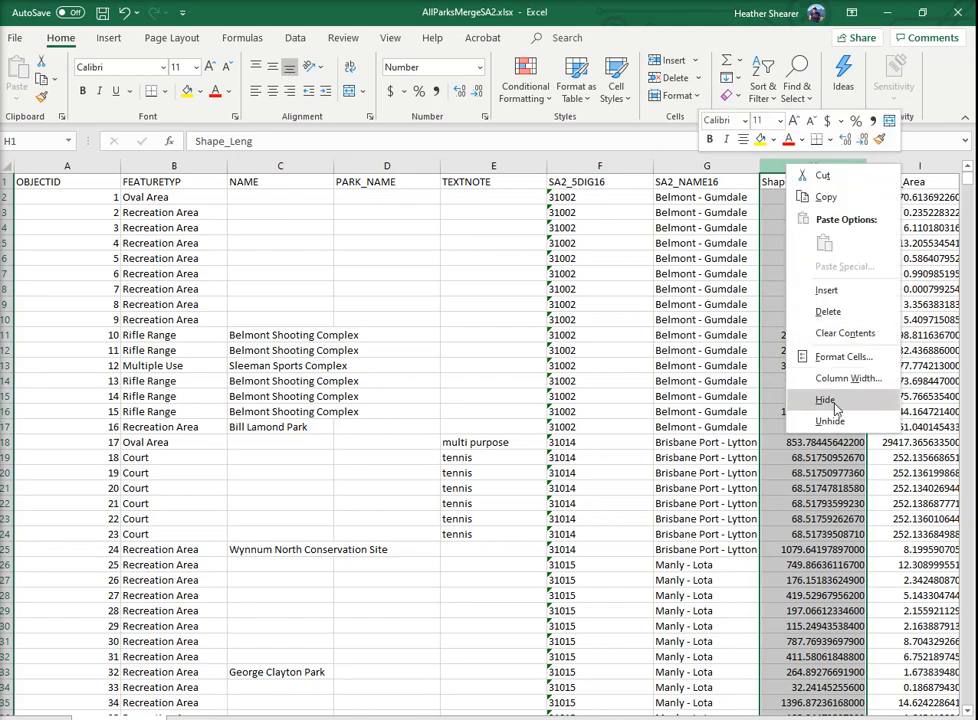
{"action": "left_click", "coordinate": [822, 311]}
Filter the SA2_NAME16 column of the parks data to show only the Annerley rows.
{"action": "left_click", "coordinate": [699, 167]}
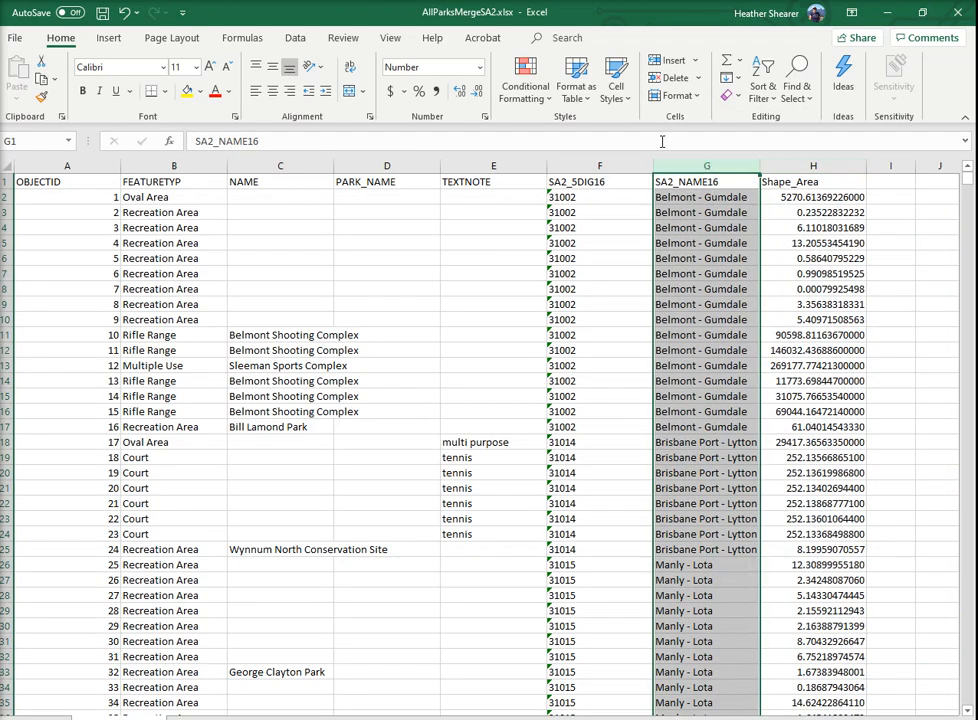
{"action": "left_click", "coordinate": [295, 38]}
{"action": "left_click", "coordinate": [615, 72]}
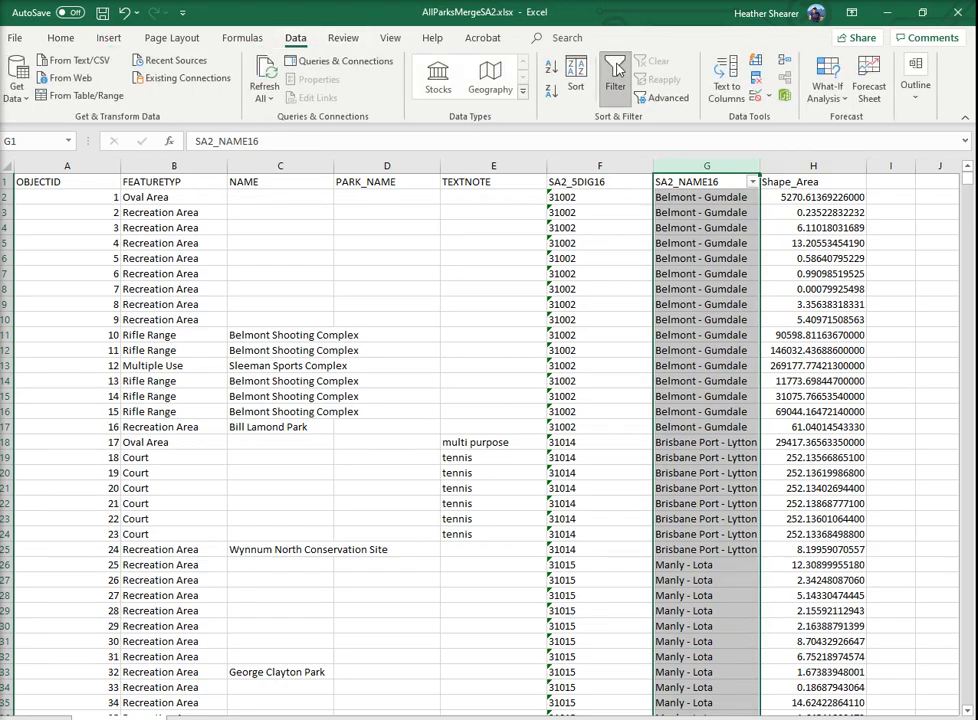
{"action": "left_click", "coordinate": [752, 182]}
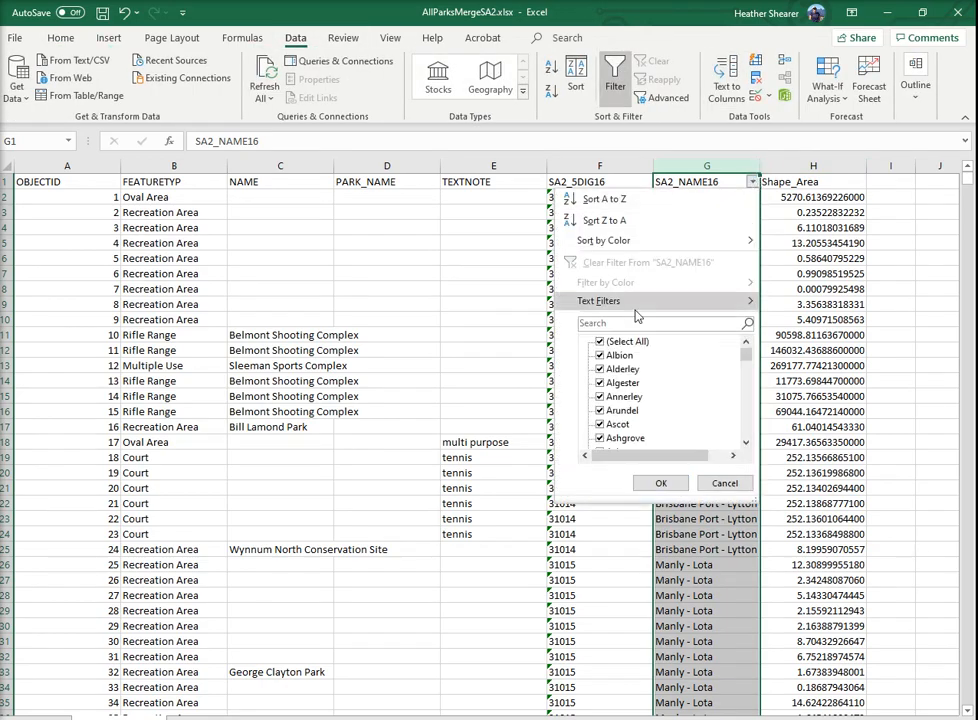
{"action": "scroll", "coordinate": [713, 415], "scroll_direction": "down", "scroll_amount": 10}
{"action": "scroll", "coordinate": [680, 385], "scroll_direction": "up", "scroll_amount": 10}
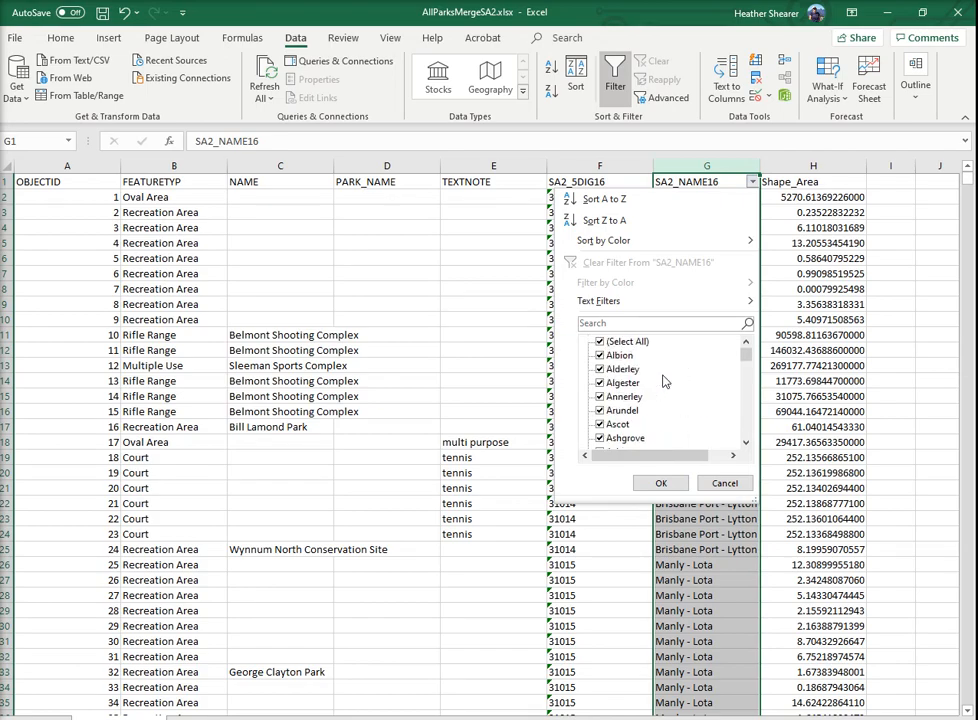
{"action": "left_click", "coordinate": [599, 342]}
{"action": "left_click", "coordinate": [602, 397]}
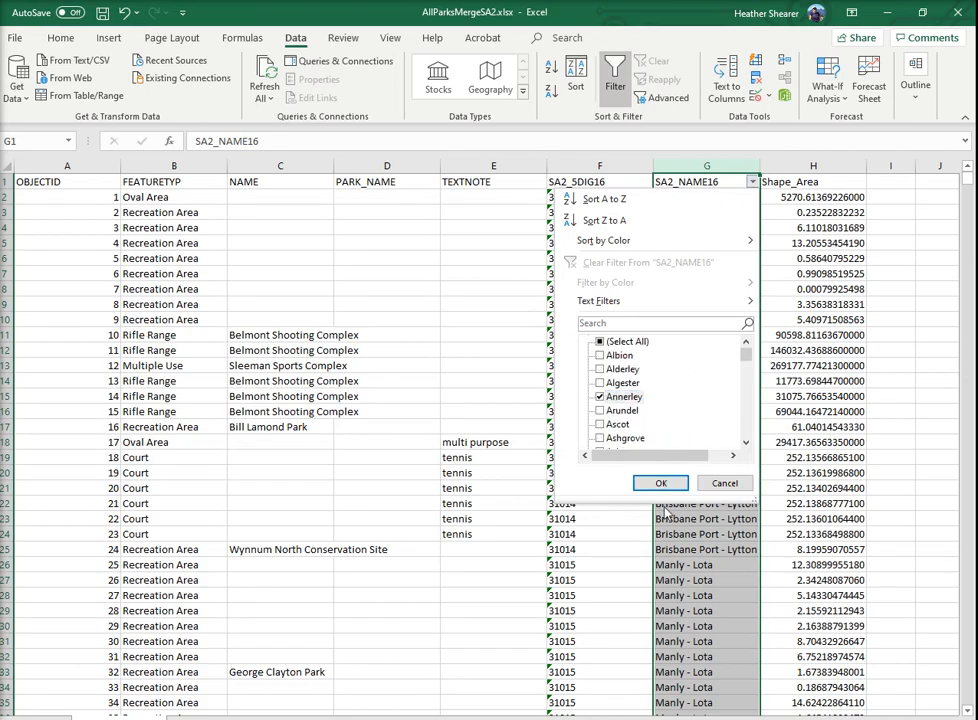
{"action": "left_click", "coordinate": [660, 484]}
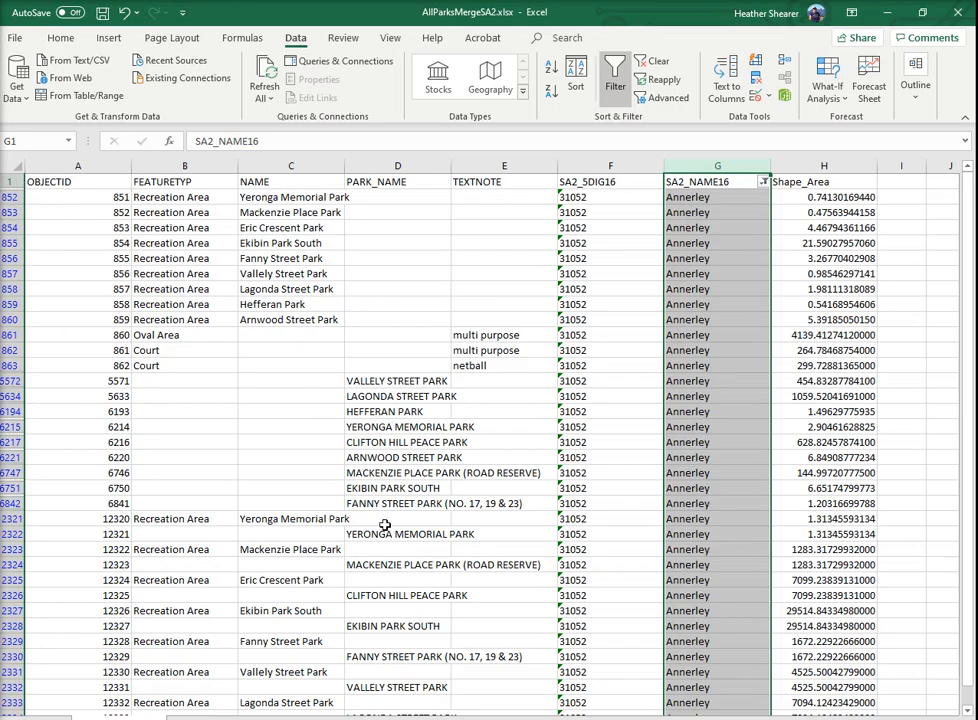
Copy the filtered Annerley parks records into a new second sheet of the Working workbook, starting at cell A1.
{"action": "key", "text": "ctrl+a"}
{"action": "key", "text": "ctrl+c"}
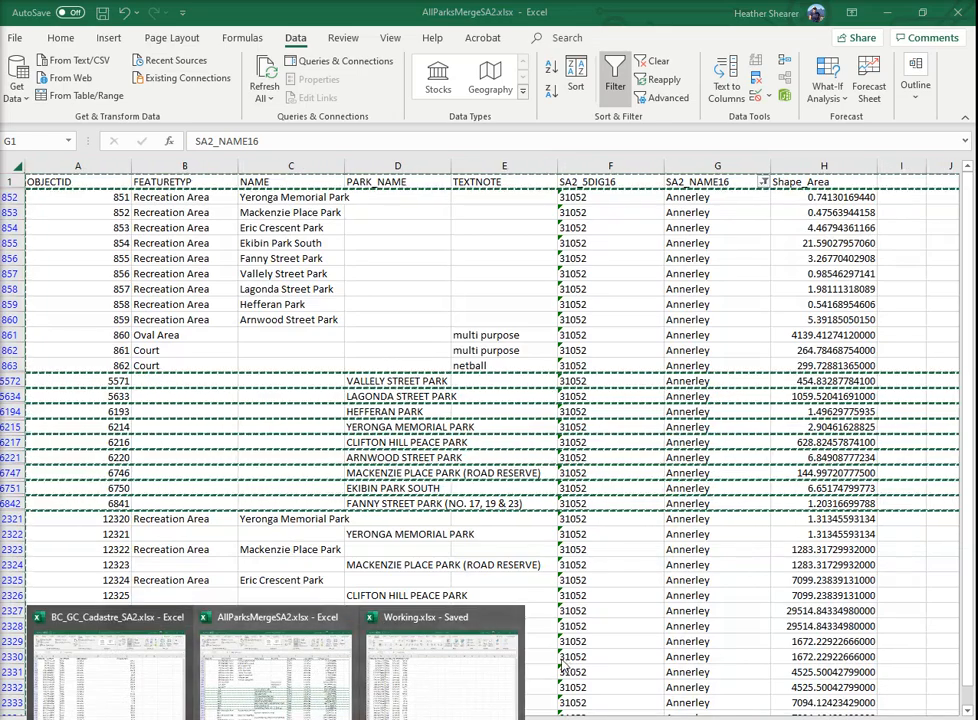
{"action": "left_click", "coordinate": [456, 683]}
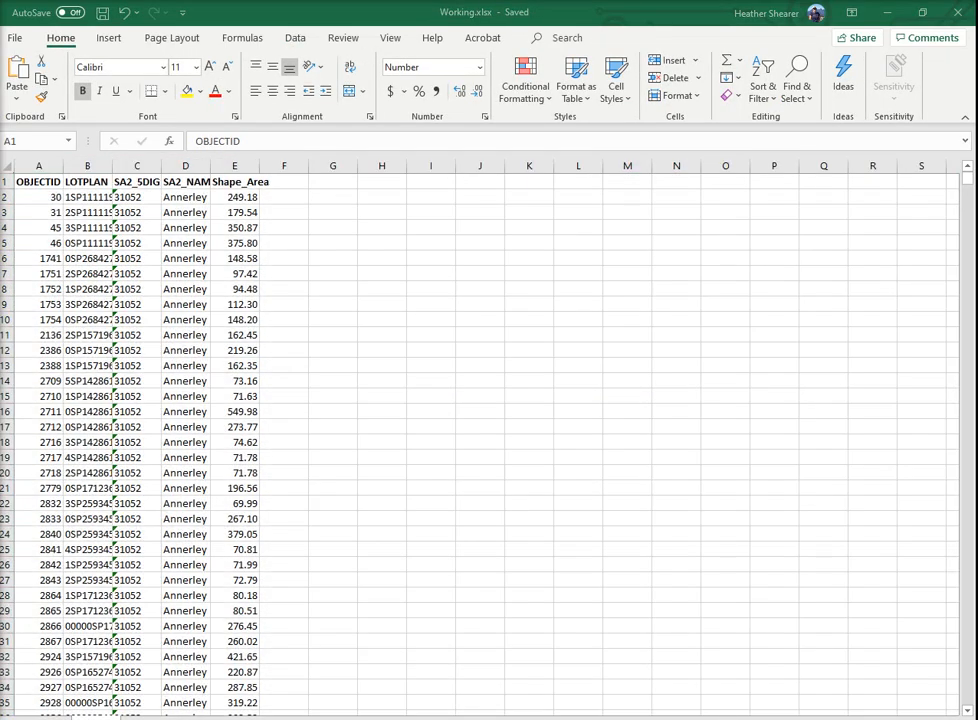
{"action": "key", "text": "ctrl+a"}
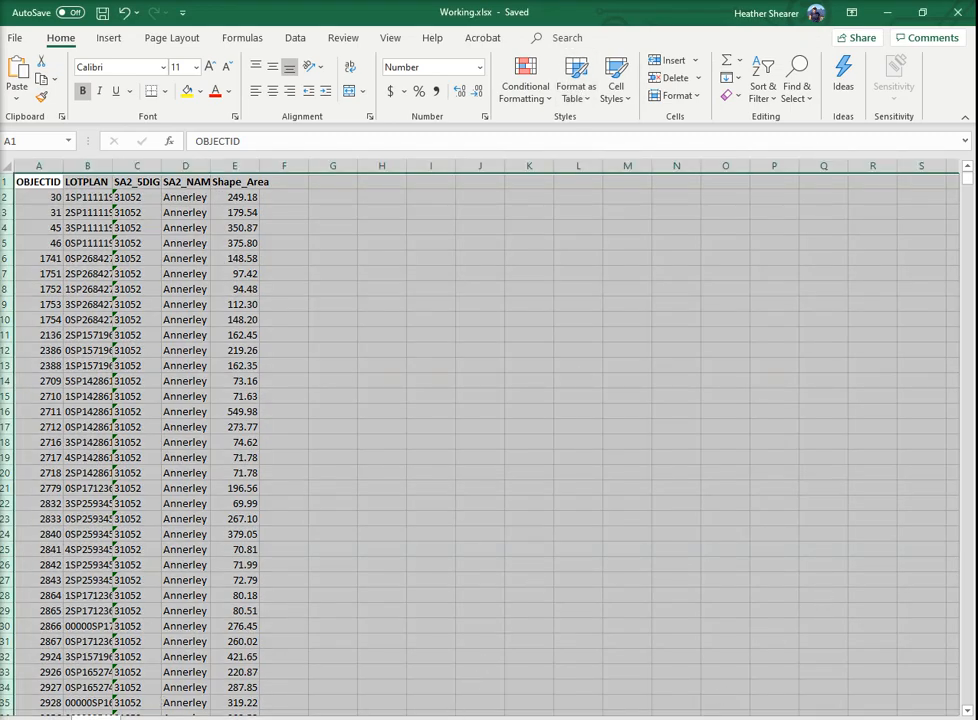
{"action": "left_click", "coordinate": [108, 37]}
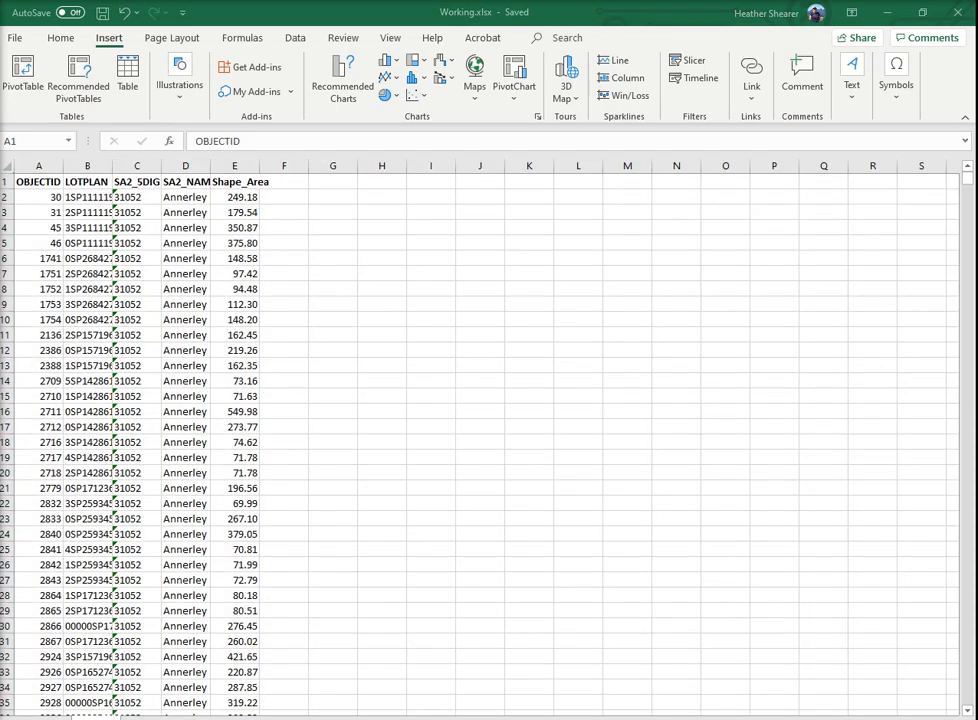
{"action": "left_click", "coordinate": [145, 689]}
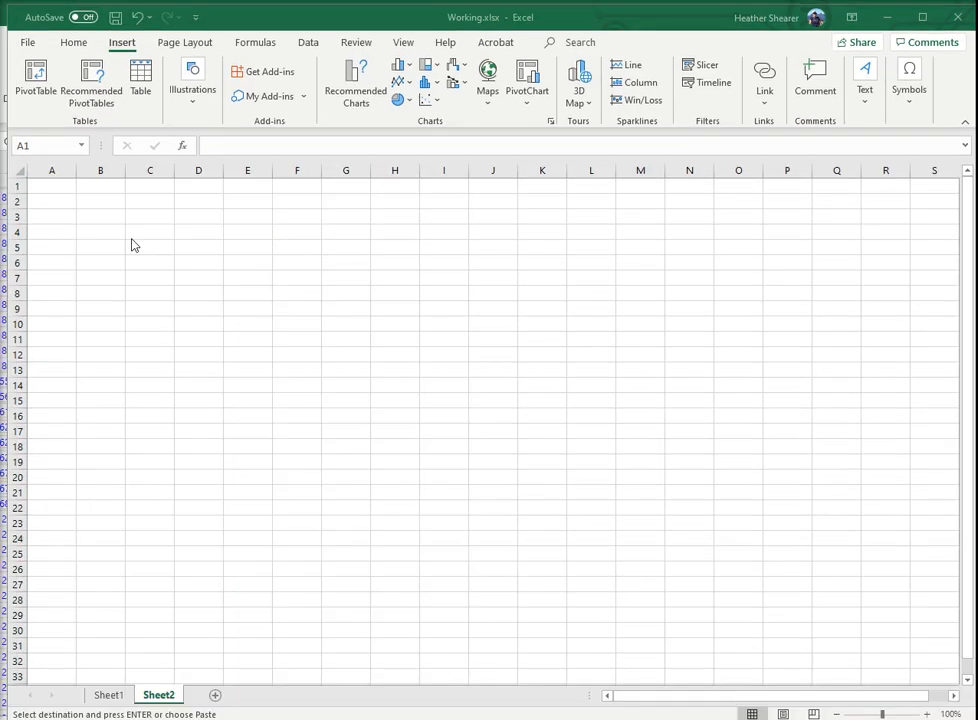
{"action": "left_click", "coordinate": [56, 186]}
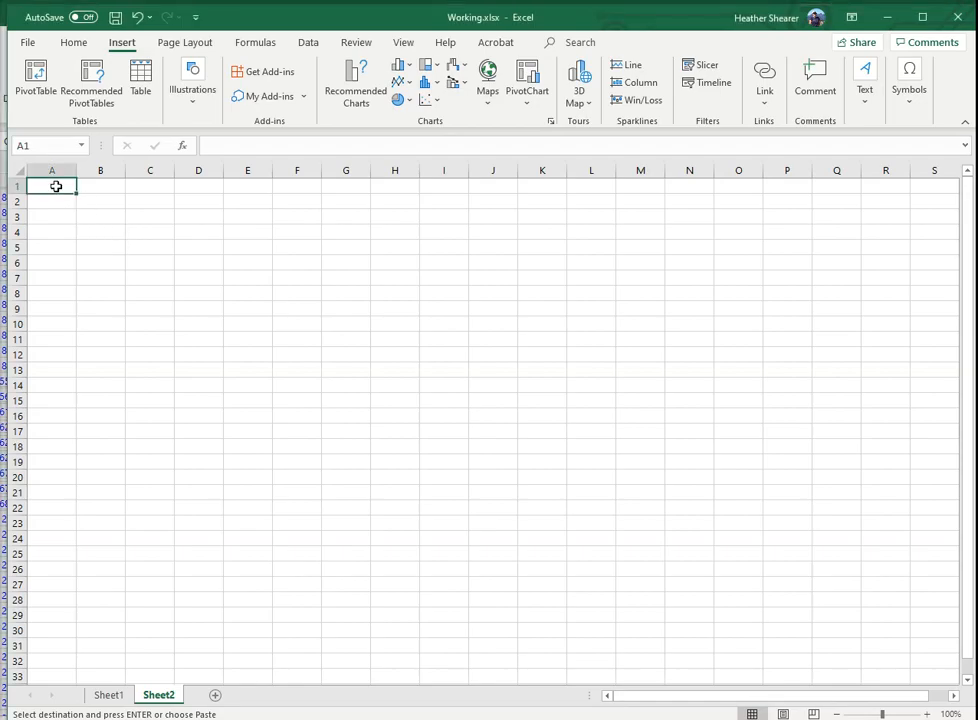
{"action": "key", "text": "Return"}
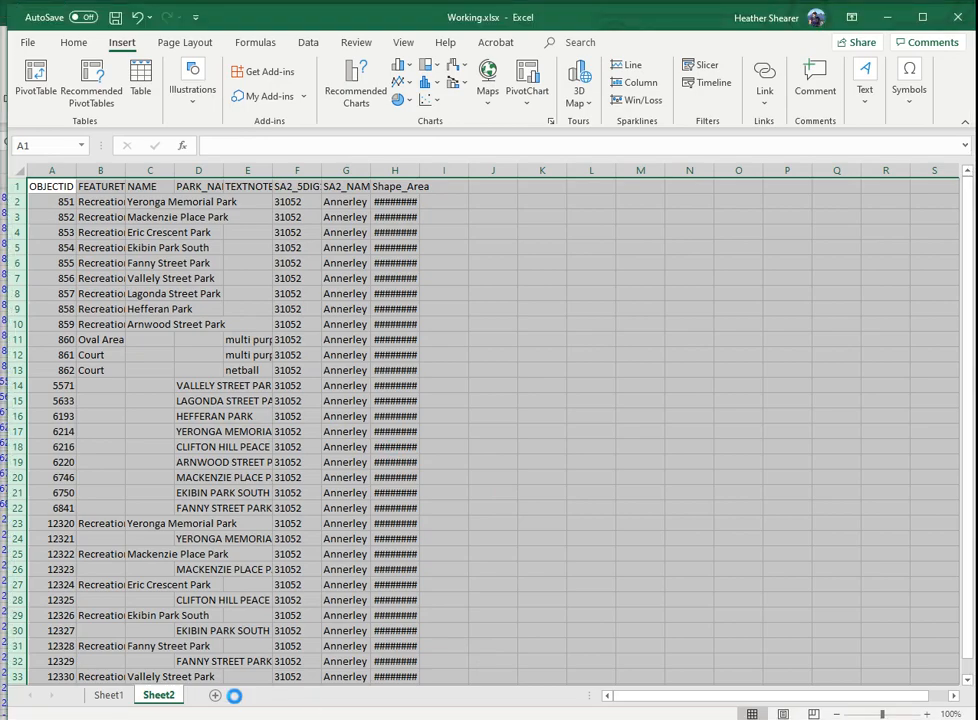
Rename Sheet1 of the Working workbook as Cadastre.
{"action": "left_click", "coordinate": [115, 697]}
{"action": "double_click", "coordinate": [118, 698]}
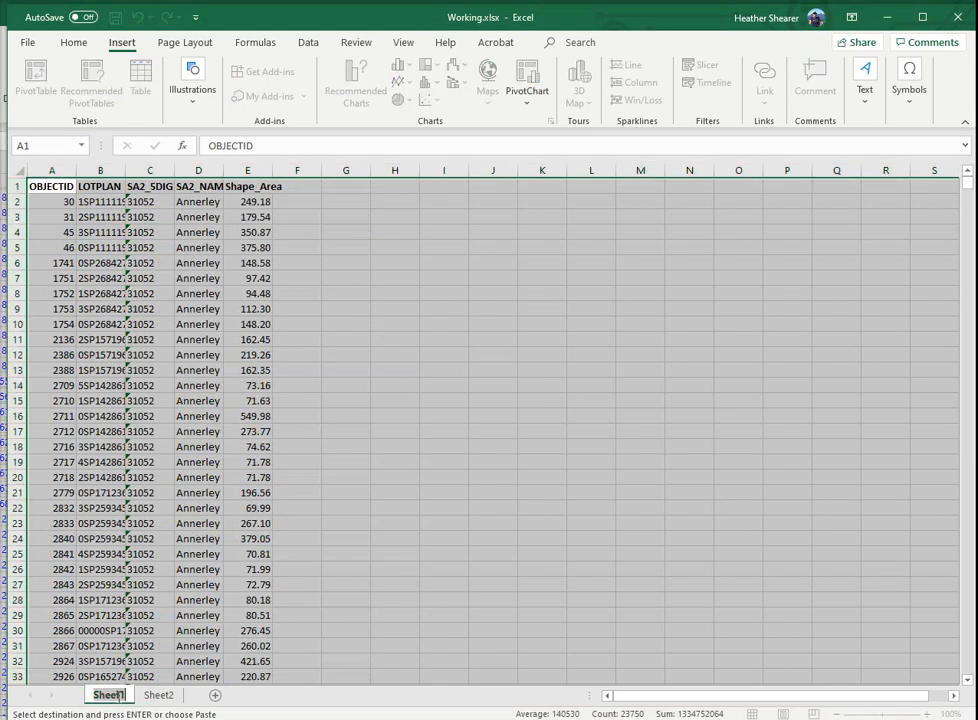
{"action": "type", "text": "Cad"}
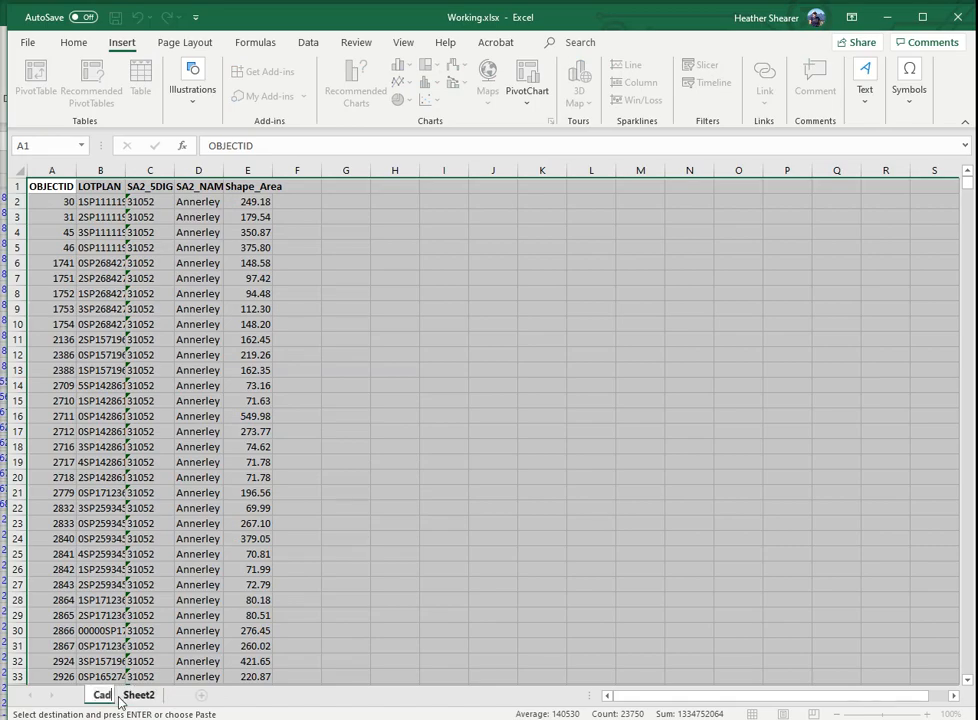
{"action": "type", "text": "astre"}
{"action": "key", "text": "Return"}
Rename Sheet2 as Parks and save the Working workbook.
{"action": "double_click", "coordinate": [166, 697]}
{"action": "type", "text": "Parks"}
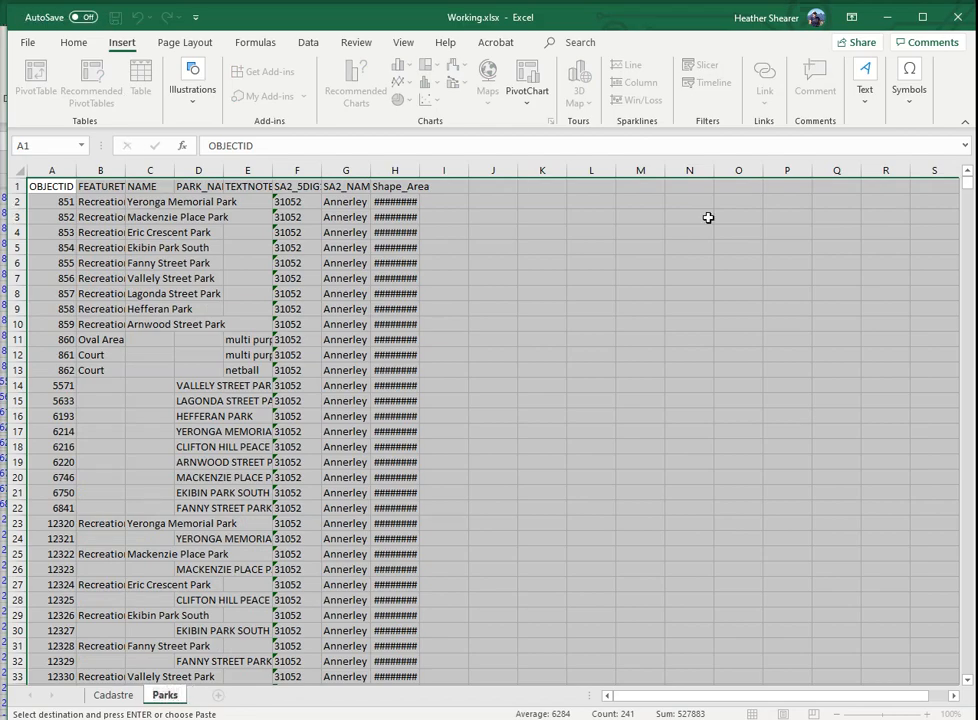
{"action": "left_click", "coordinate": [662, 148]}
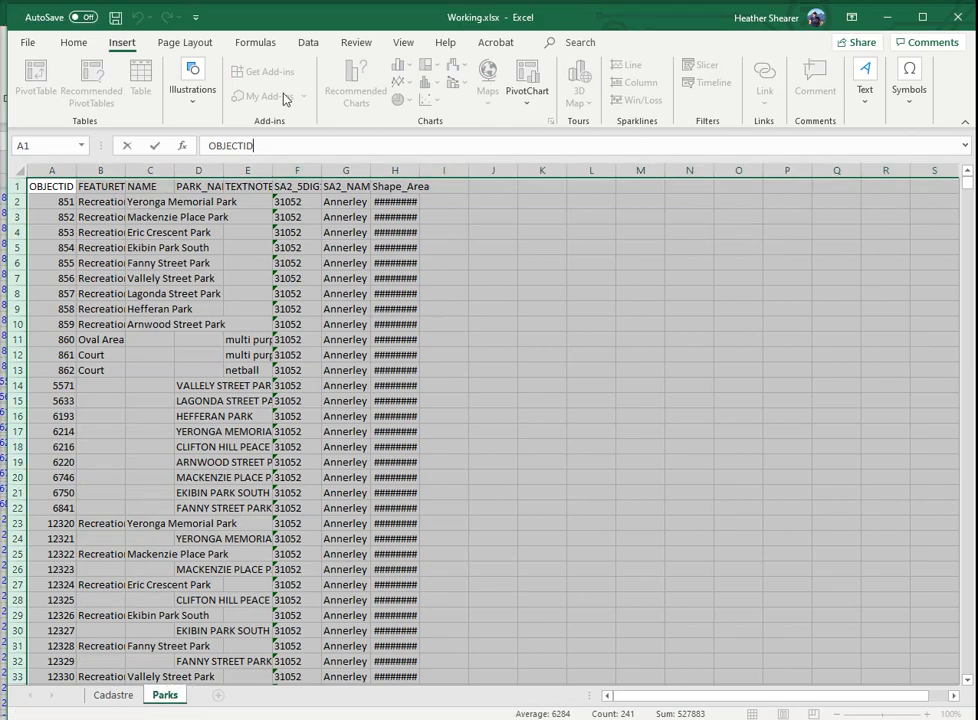
{"action": "left_click", "coordinate": [113, 17]}
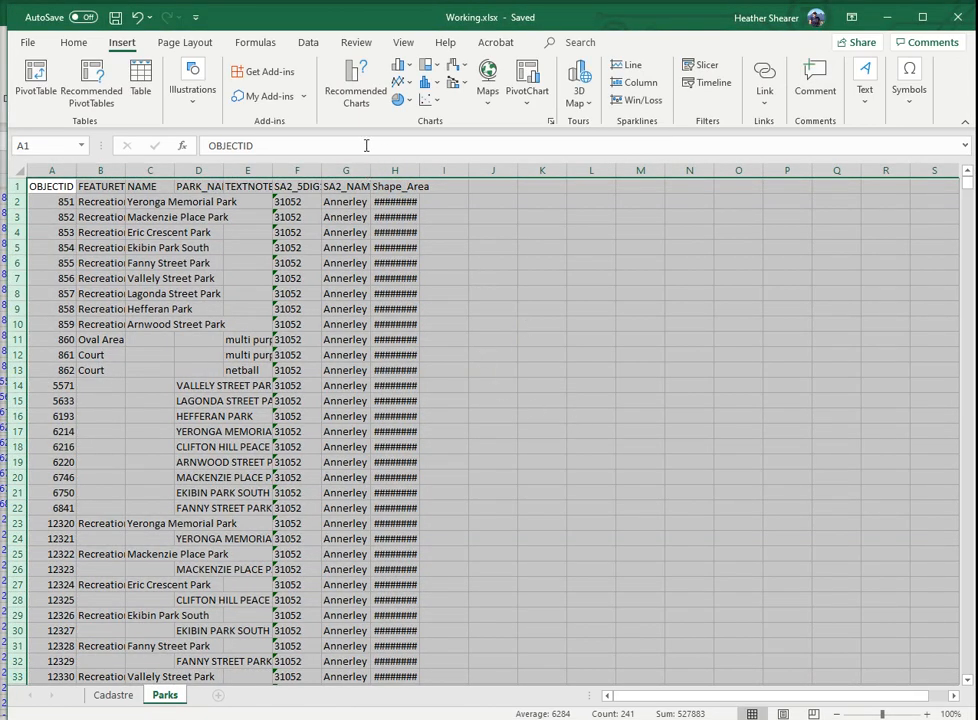
Widen the Shape_Area column on the Parks sheet, format it to two decimal places, and save the workbook.
{"action": "left_click", "coordinate": [397, 170]}
{"action": "left_click_drag", "start_coordinate": [420, 172], "coordinate": [471, 172]}
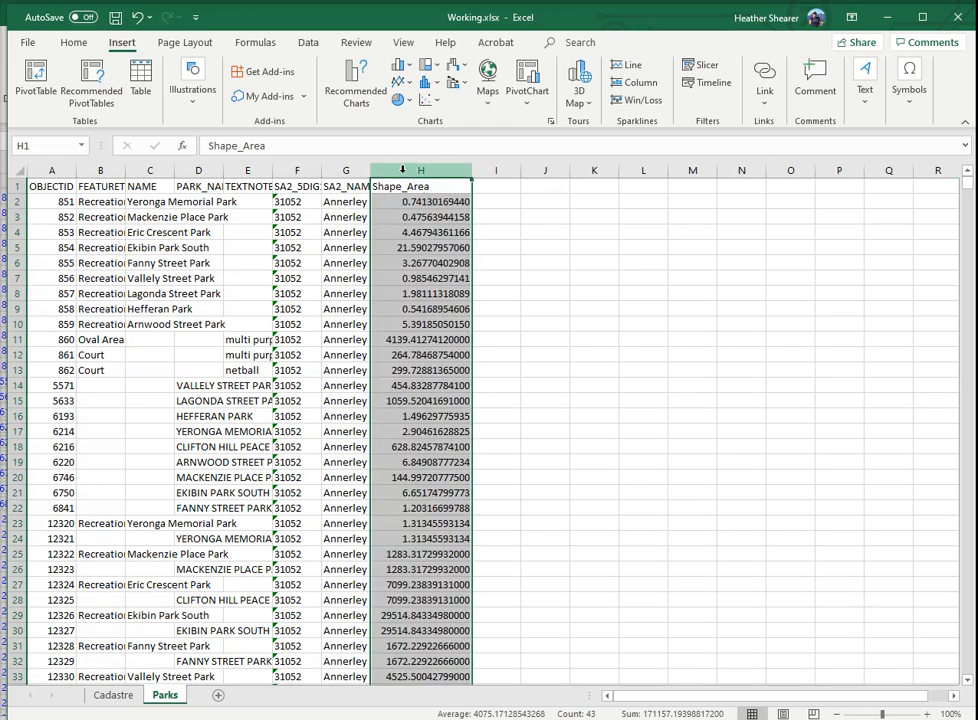
{"action": "left_click", "coordinate": [73, 42]}
{"action": "left_click", "coordinate": [491, 99]}
{"action": "left_click", "coordinate": [491, 99]}
{"action": "left_click", "coordinate": [491, 99]}
{"action": "left_click", "coordinate": [491, 99]}
{"action": "left_click", "coordinate": [491, 99]}
{"action": "left_click", "coordinate": [491, 97]}
{"action": "left_click", "coordinate": [491, 97]}
{"action": "left_click", "coordinate": [491, 97]}
{"action": "left_click", "coordinate": [491, 97]}
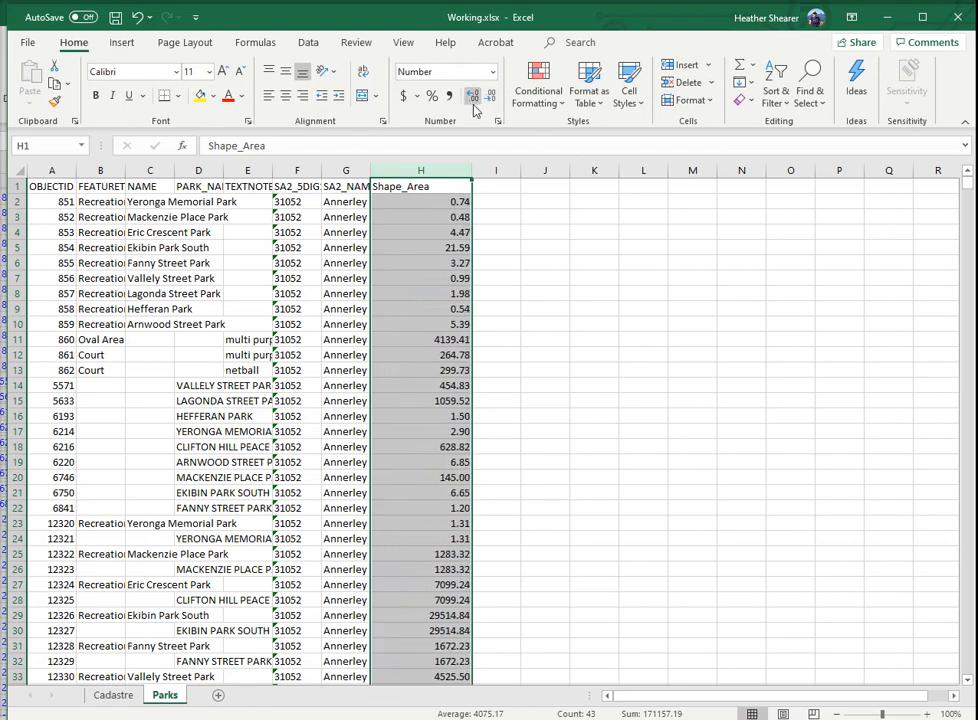
{"action": "left_click", "coordinate": [116, 17]}
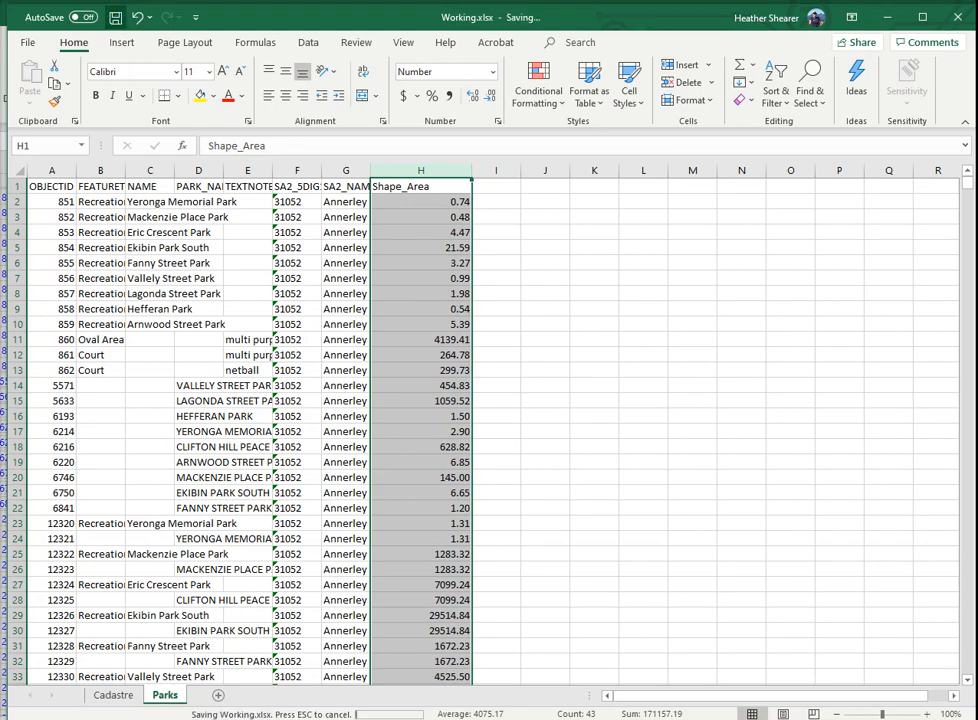